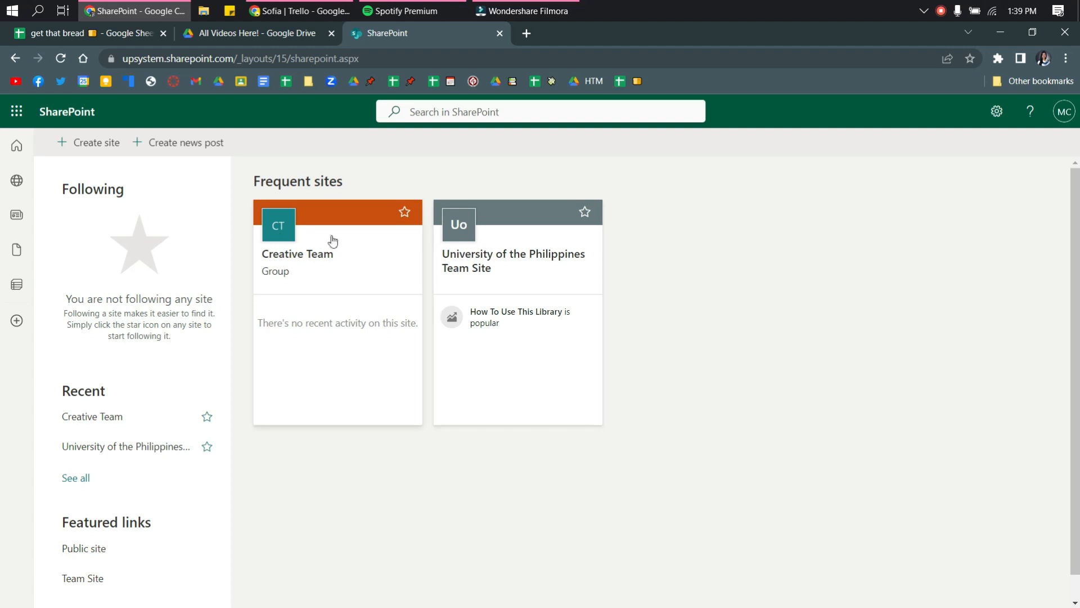
Open SharePoint, keep only the new SharePoint page, and go to the team site's contents
left_click(16, 111)
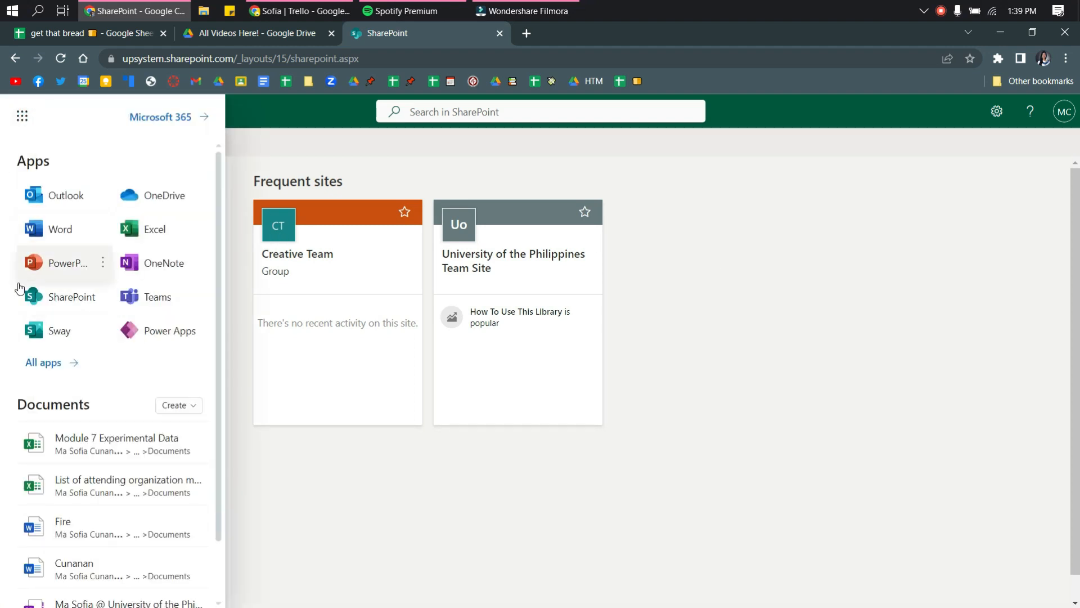
left_click(47, 295)
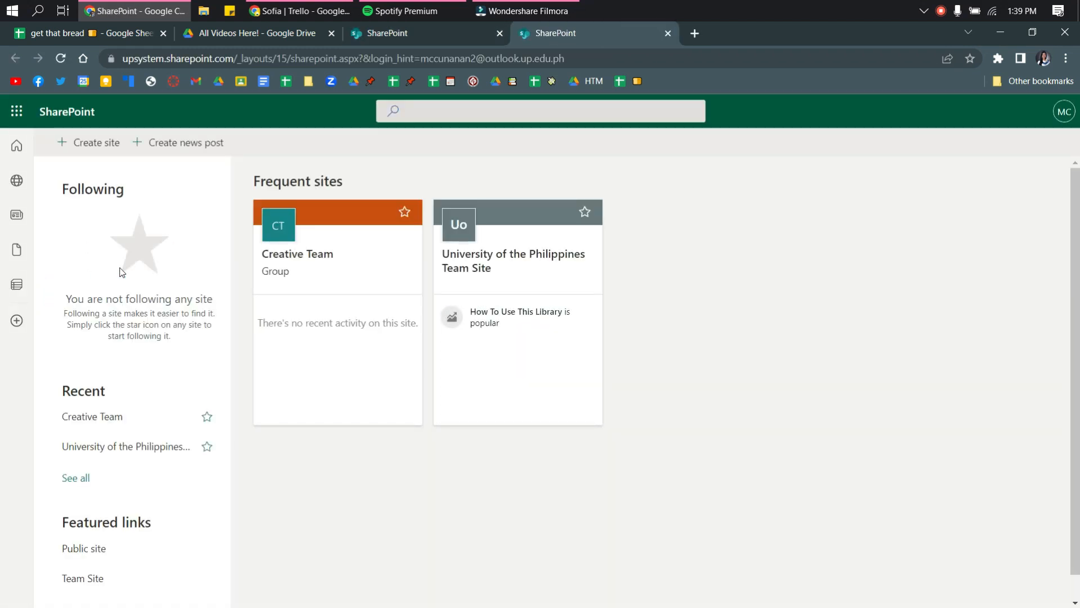
left_click(499, 33)
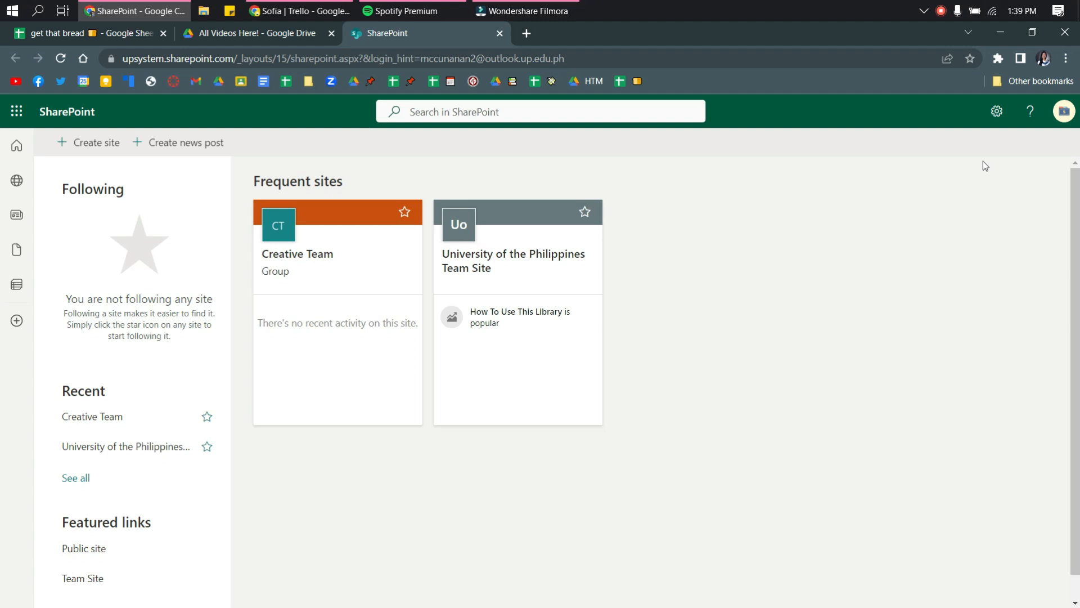
left_click(997, 113)
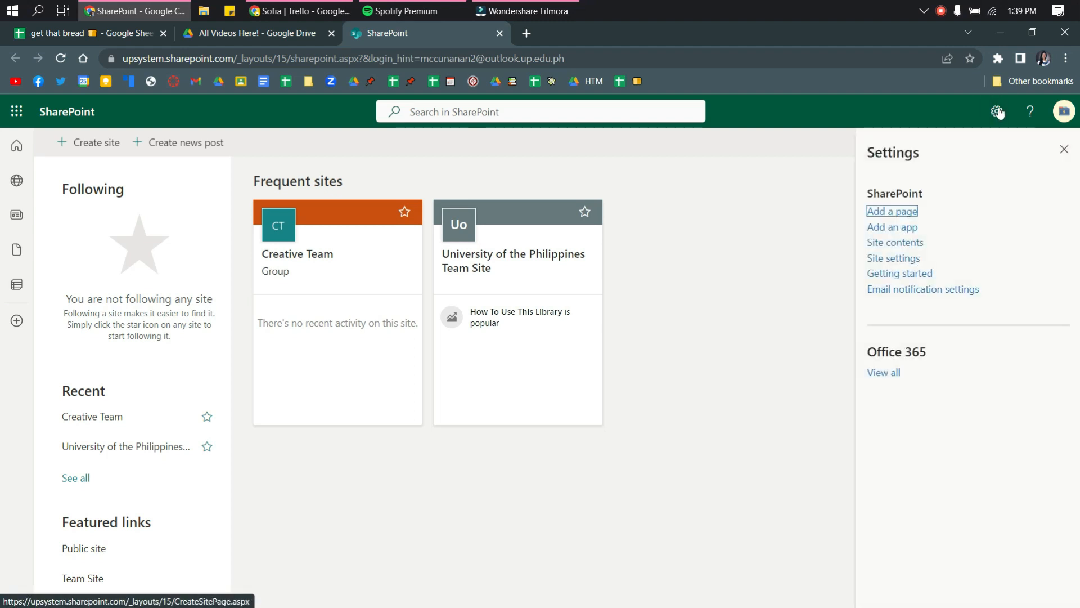
left_click(912, 250)
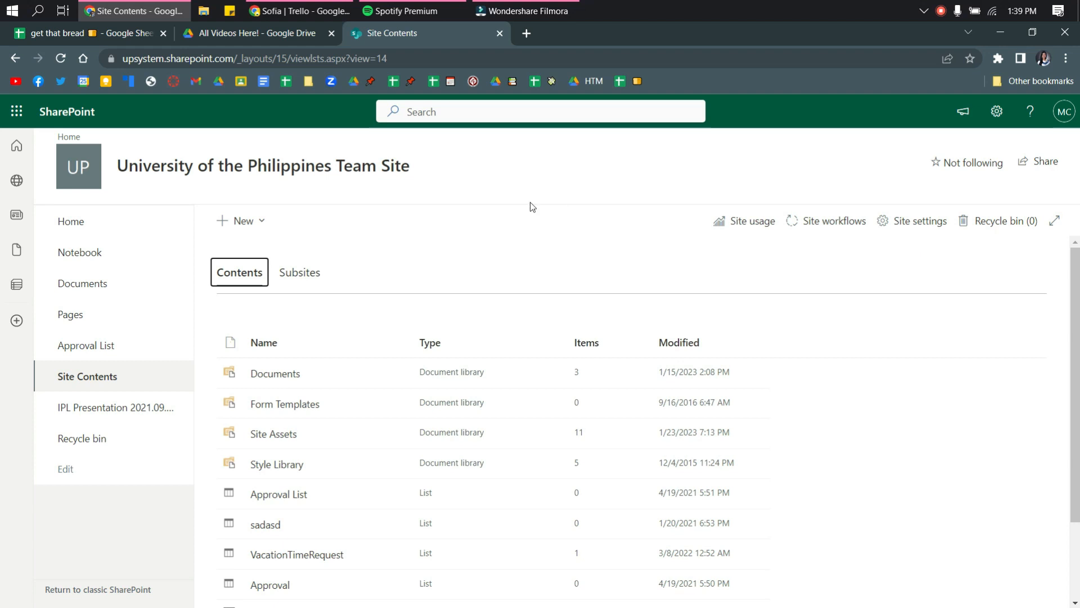
Create a blank list named "Feedback List" on the team site, leaving its description empty
left_click(231, 222)
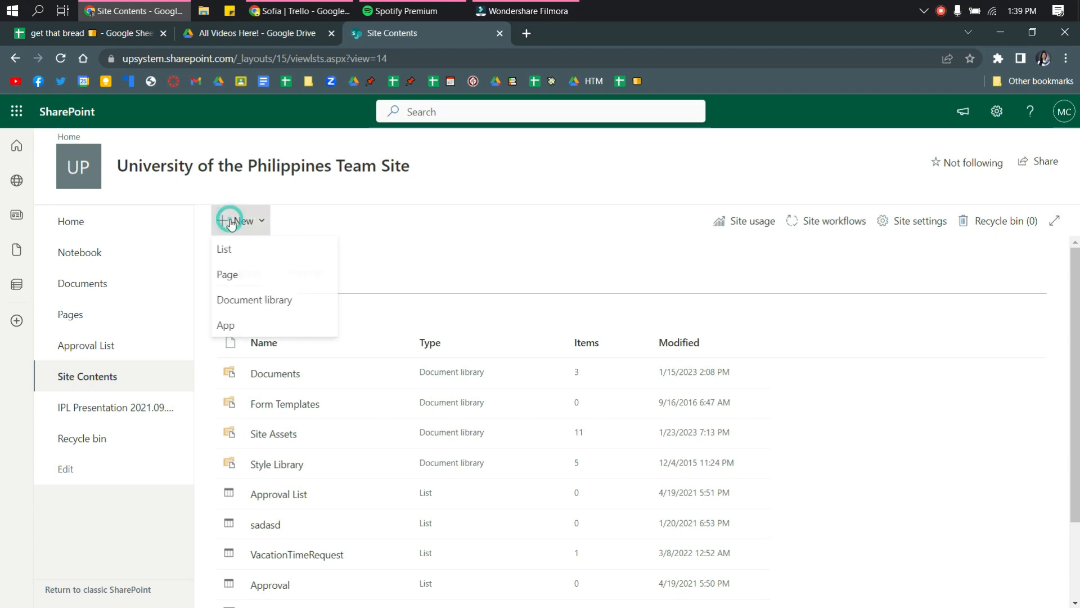
left_click(231, 249)
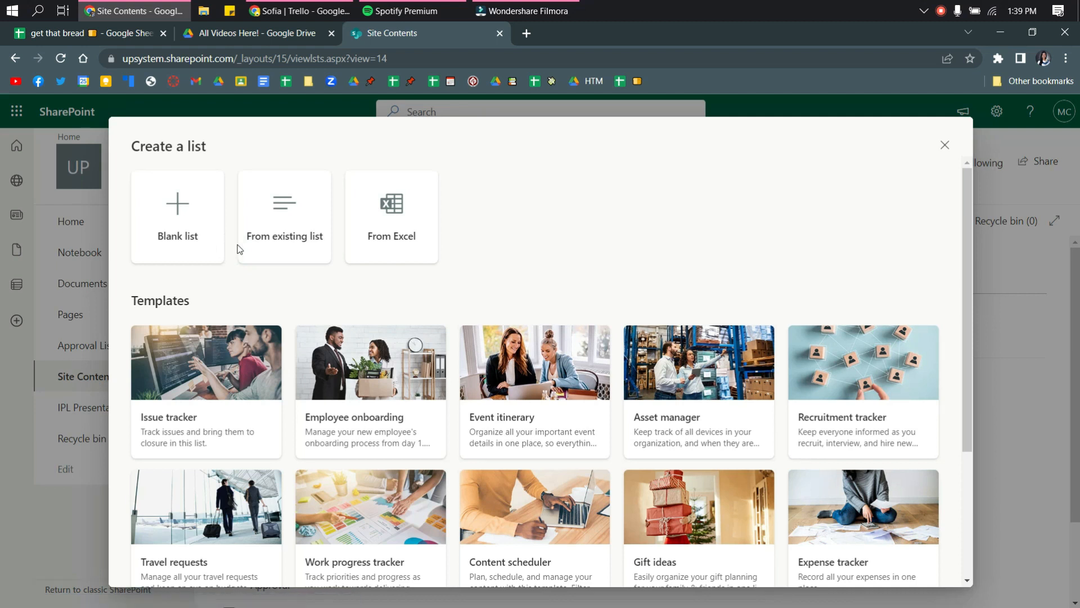
left_click(183, 243)
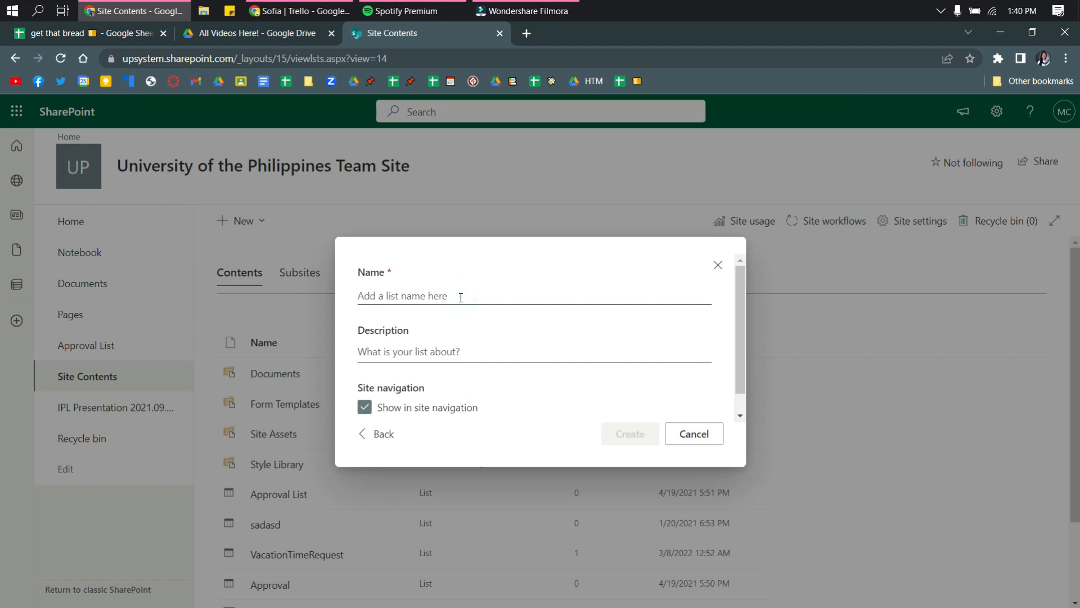
type("Feedback List")
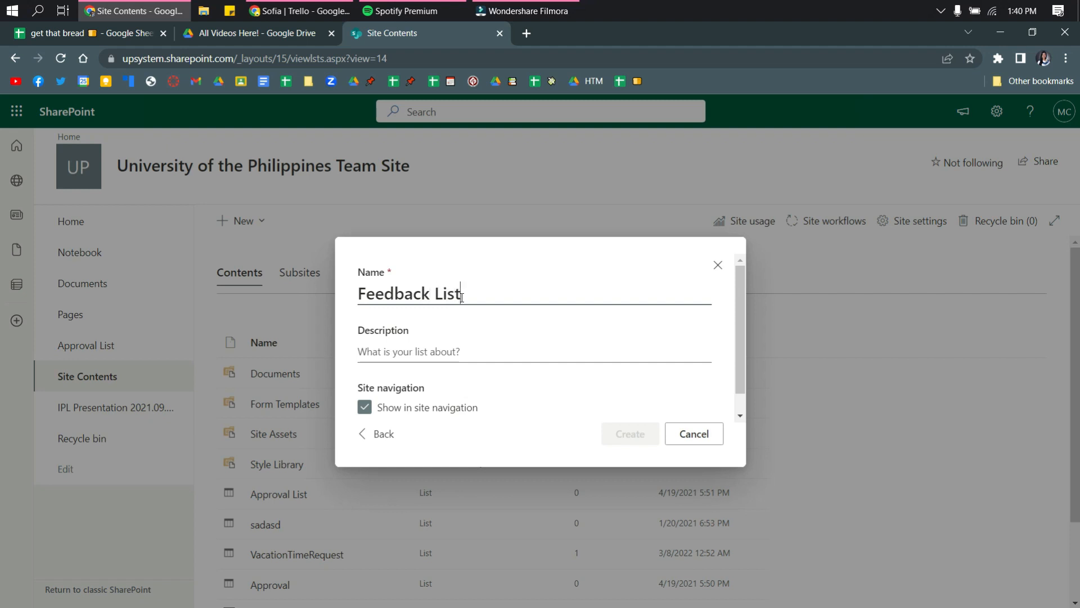
left_click(480, 346)
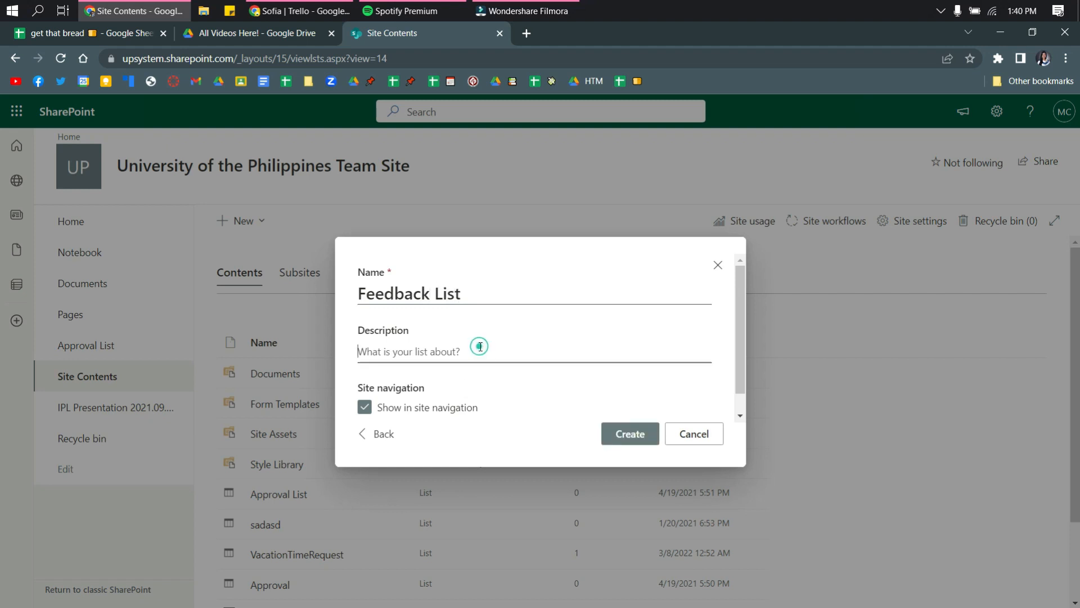
left_click(640, 446)
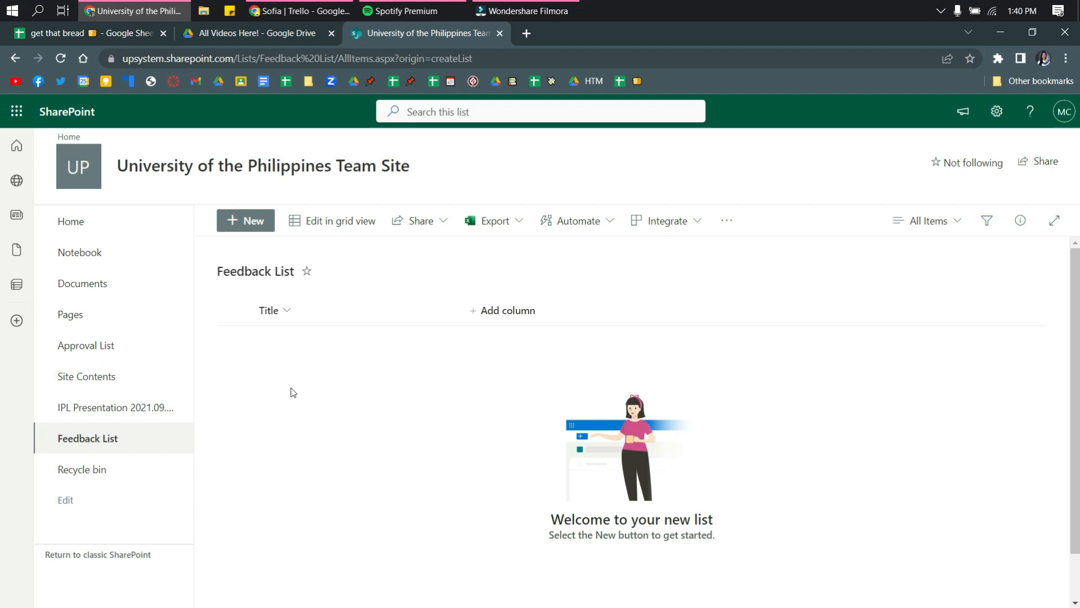
Hide the Title column and show the ID column in the Feedback List view
left_click(282, 309)
mouse_move(313, 448)
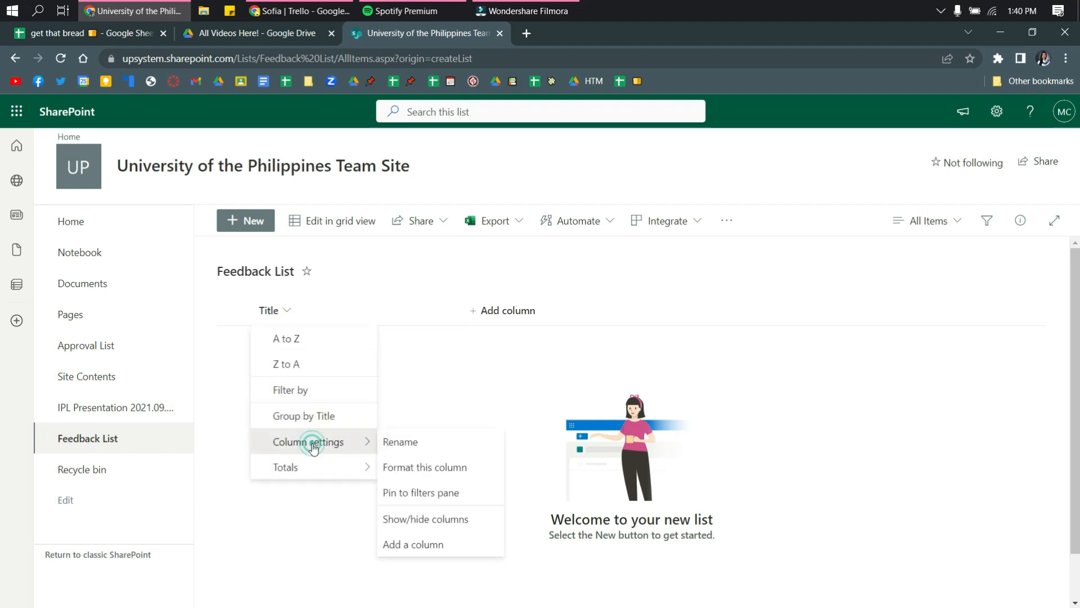
left_click(451, 520)
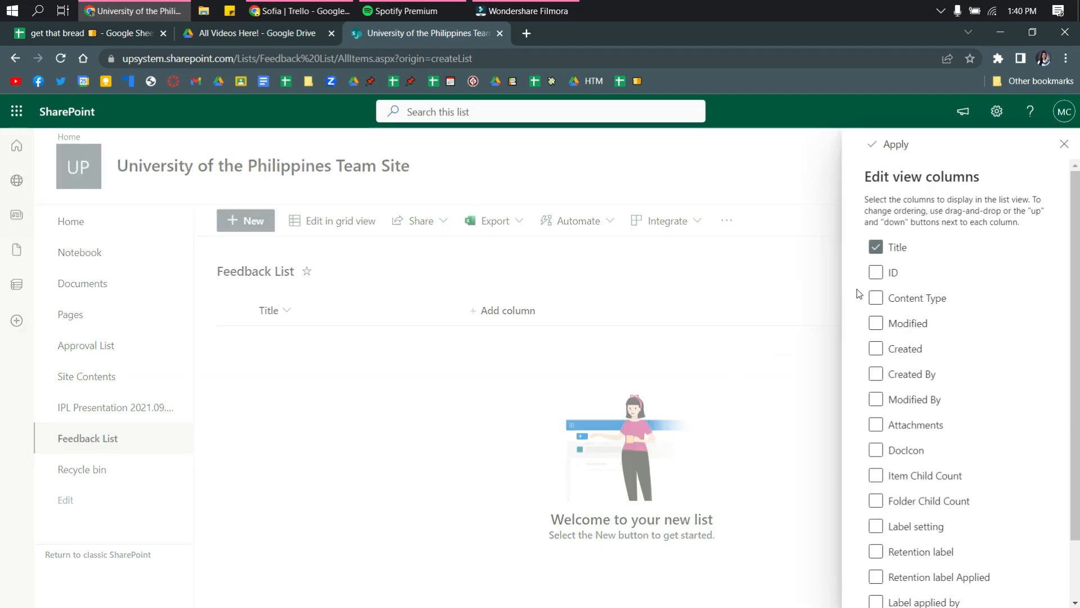
left_click(876, 248)
left_click(875, 273)
left_click(871, 147)
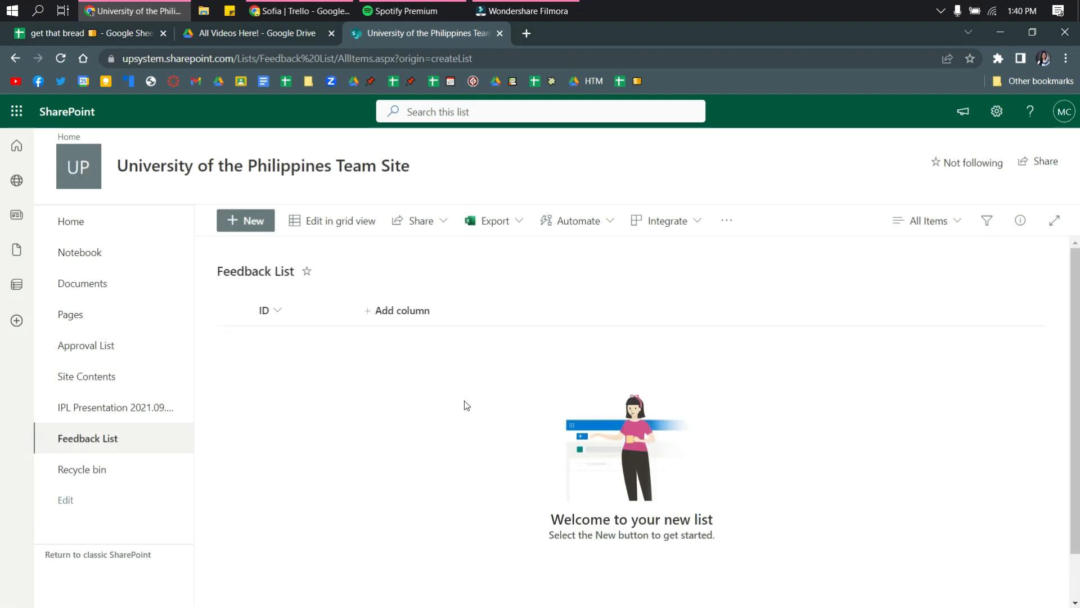
Add a single-line text column named "Feedback" to the Feedback List
left_click(415, 310)
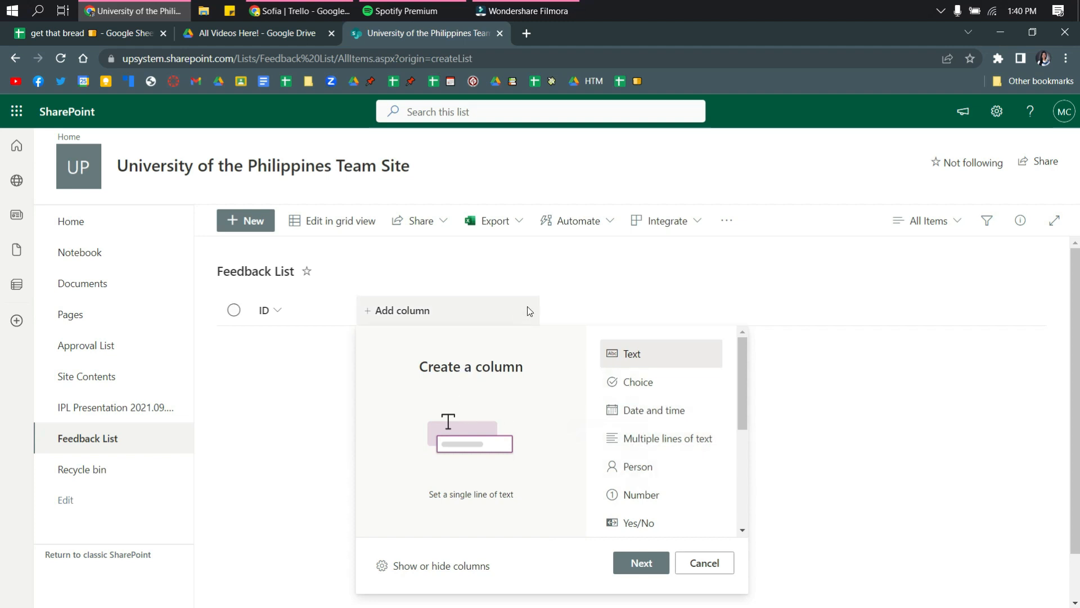
left_click(554, 293)
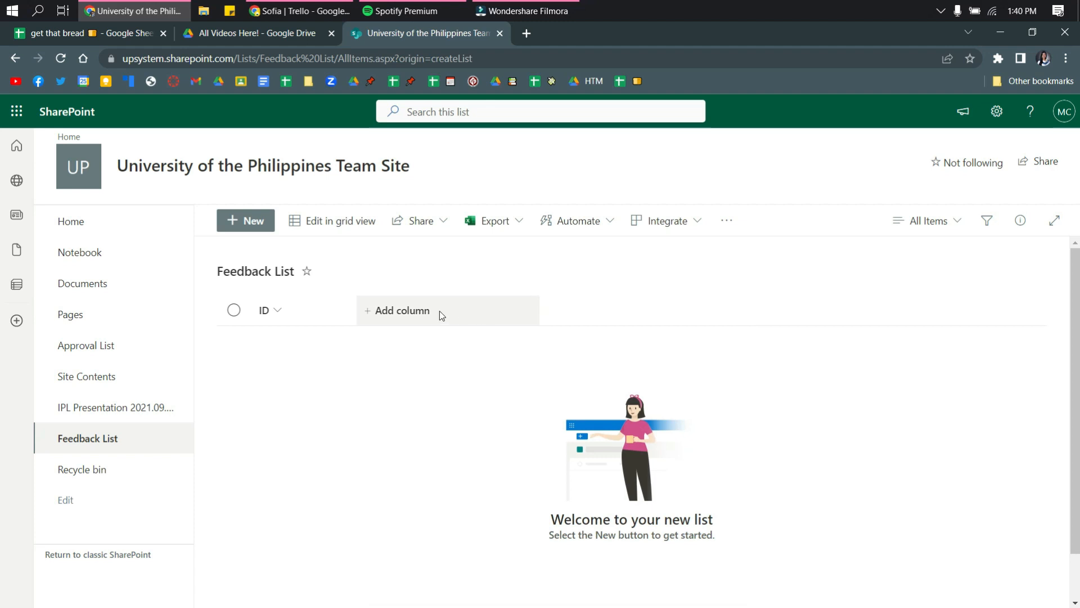
right_click(415, 315)
left_click(389, 312)
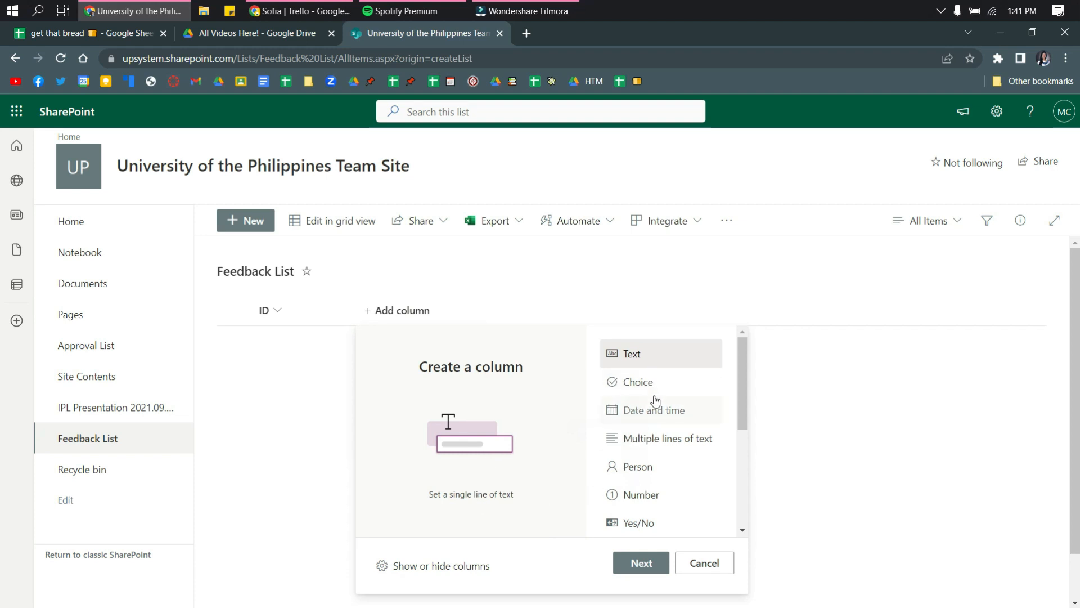
left_click(633, 351)
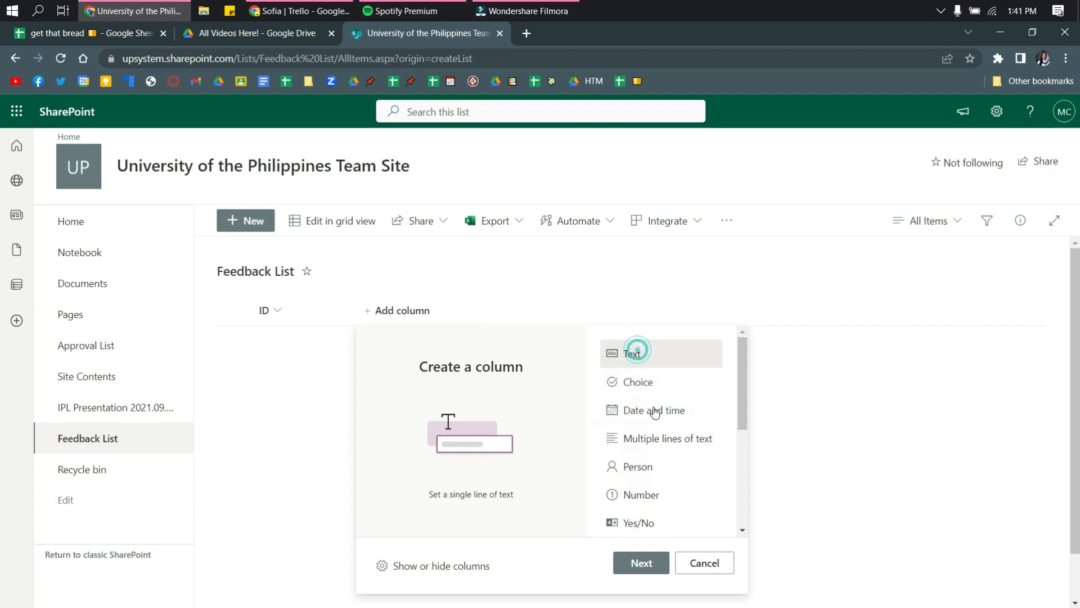
left_click(654, 565)
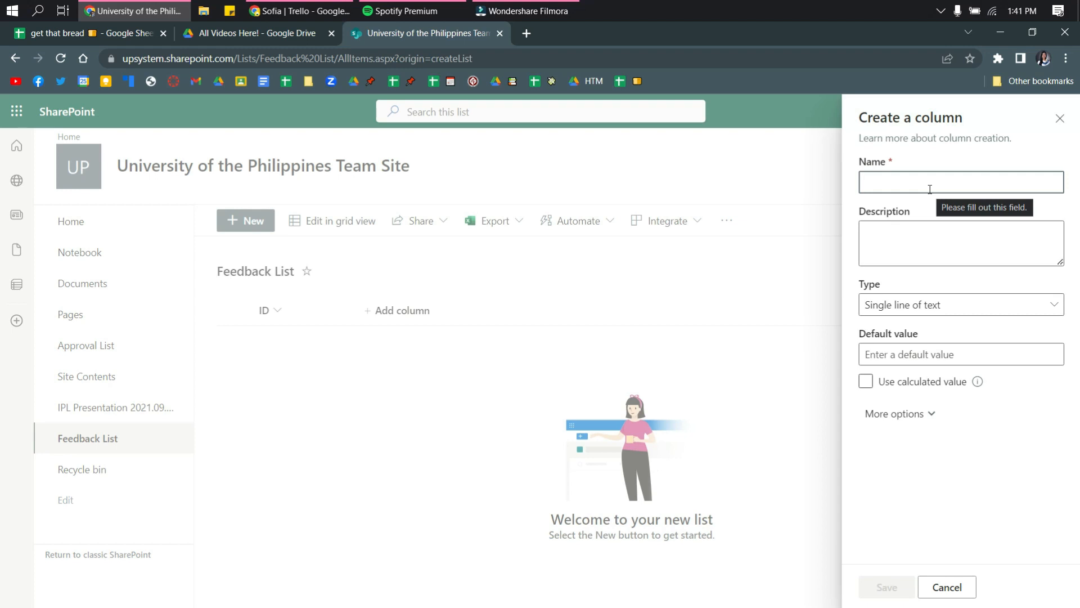
type("Feedback")
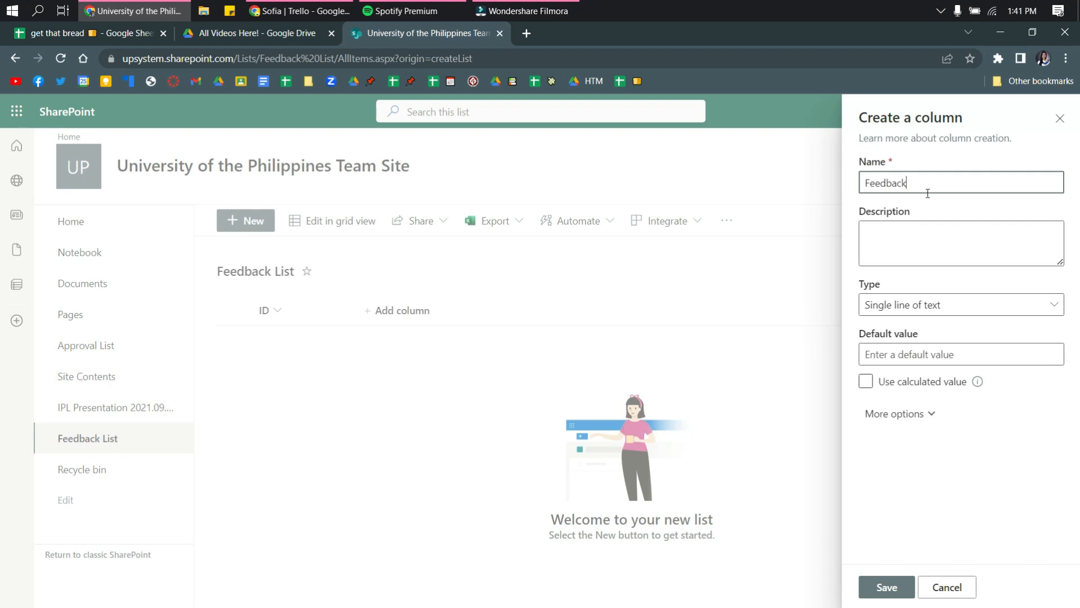
left_click(877, 587)
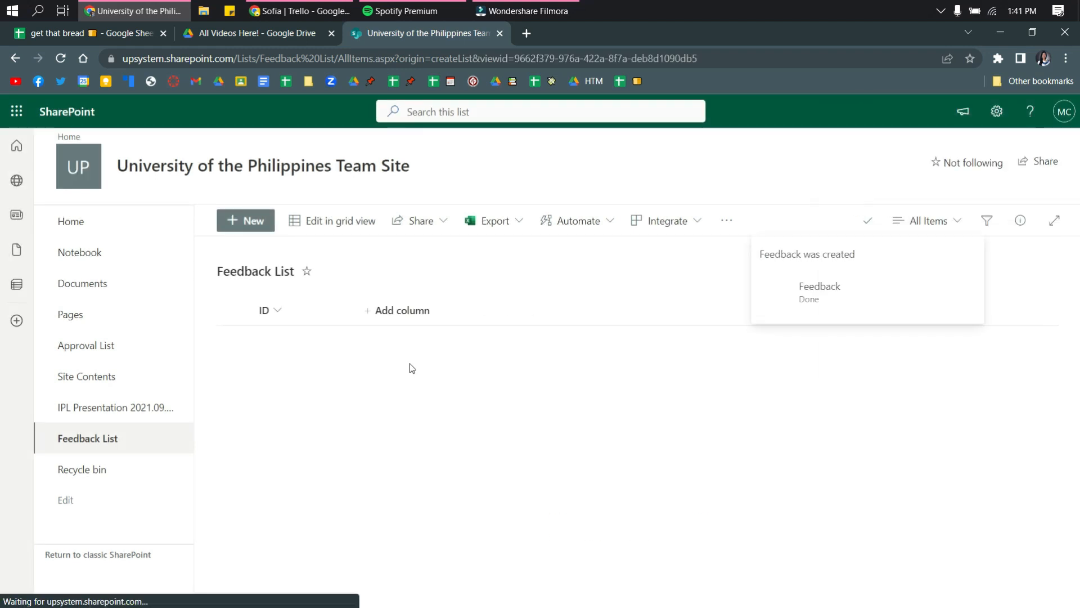
Add a multiple-lines-of-text column named "Description" to the Feedback List
left_click(506, 315)
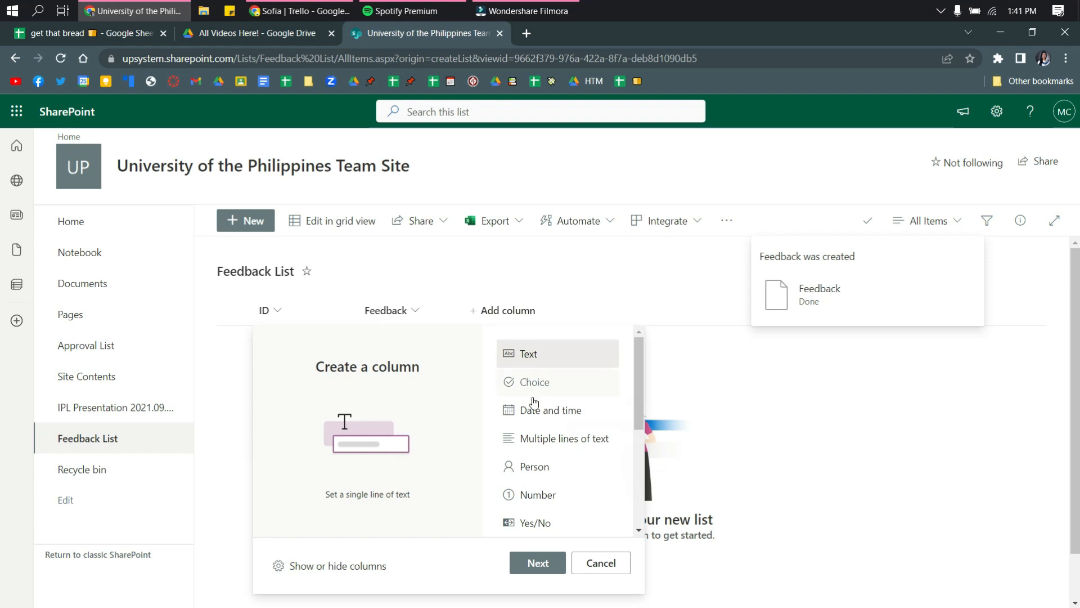
left_click(532, 440)
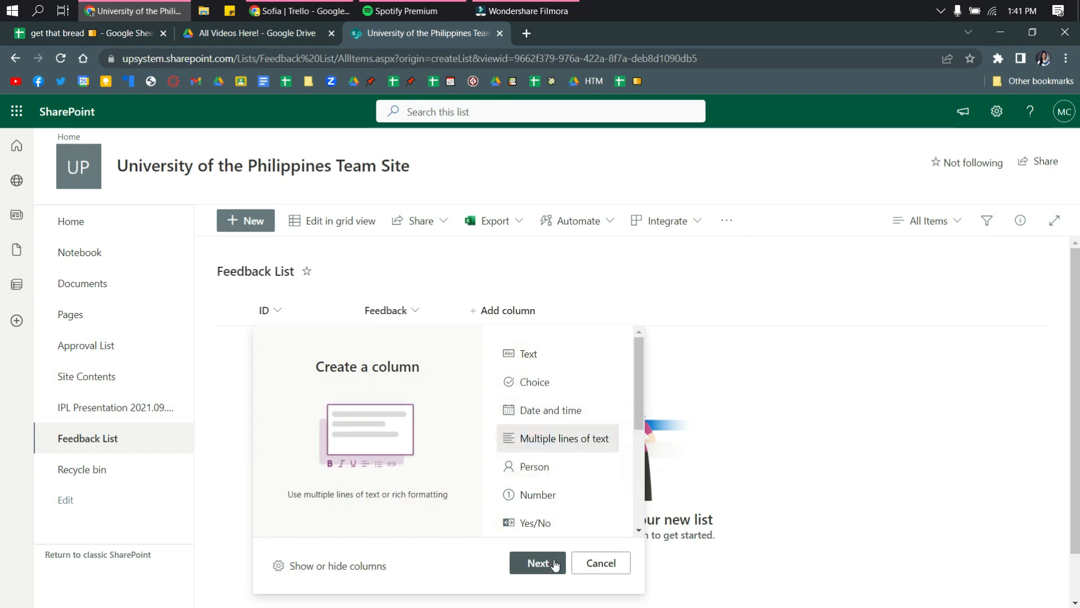
left_click(552, 563)
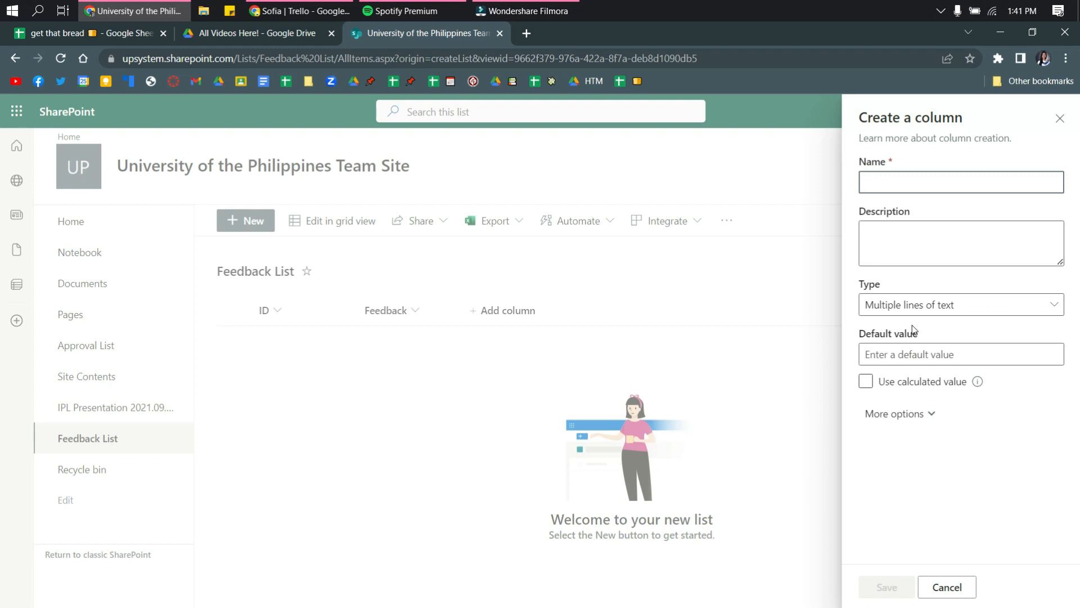
type("Descreirption")
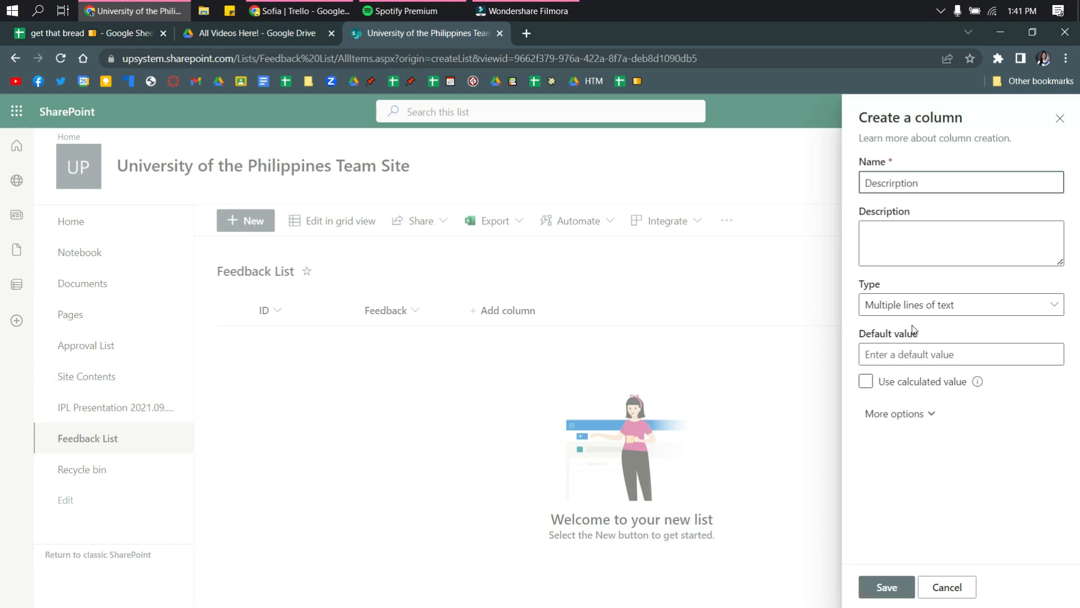
key("BackSpace")
key("BackSpace")
key("BackSpace")
type("tio")
key("BackSpace")
left_click(887, 587)
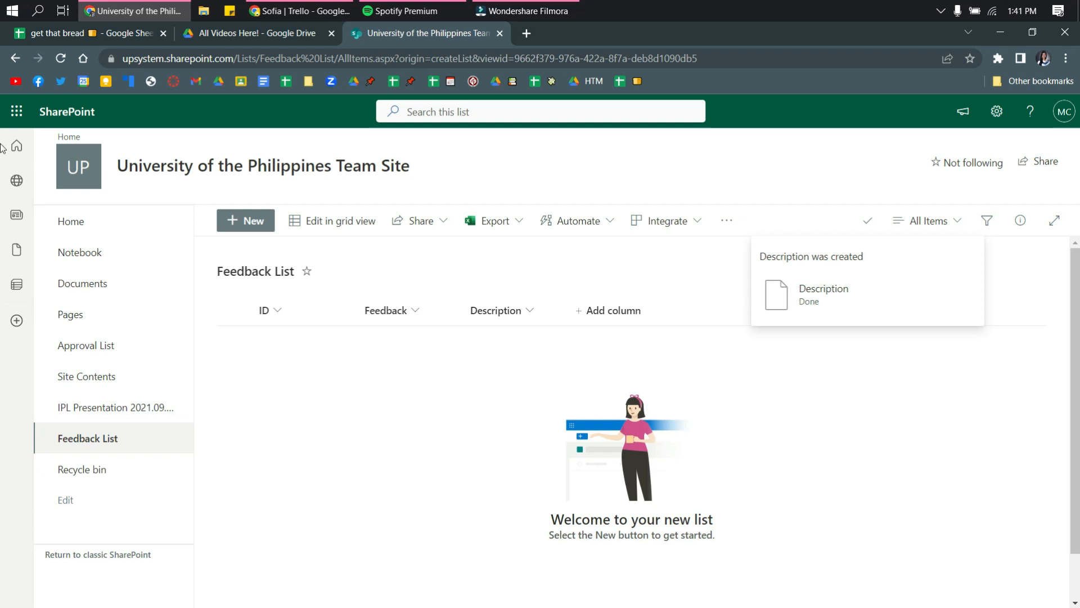
Switch to Power Apps and open its list of solutions
left_click(13, 121)
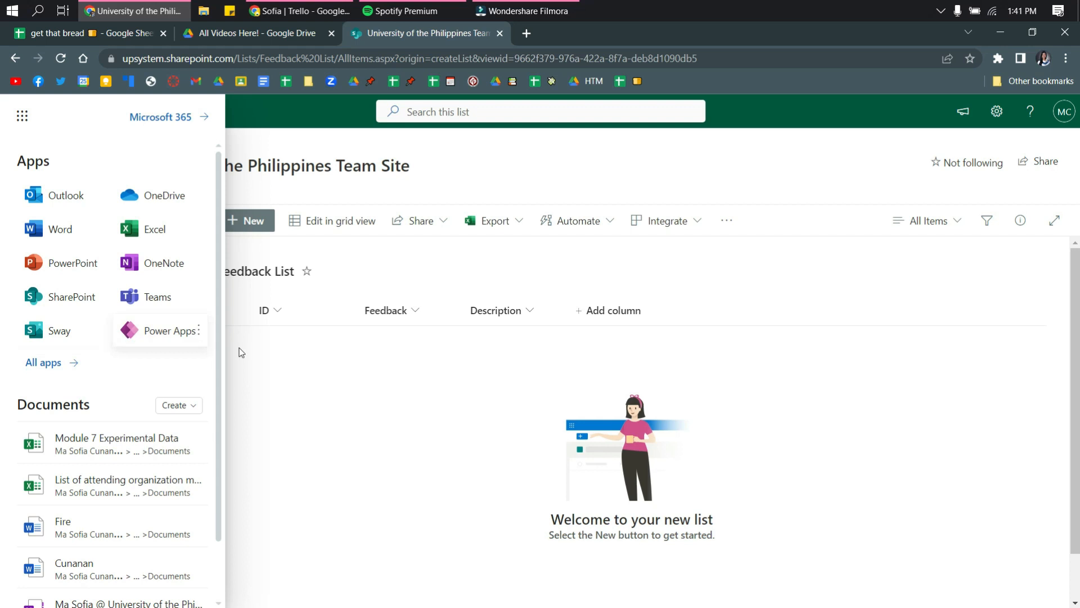
left_click(146, 335)
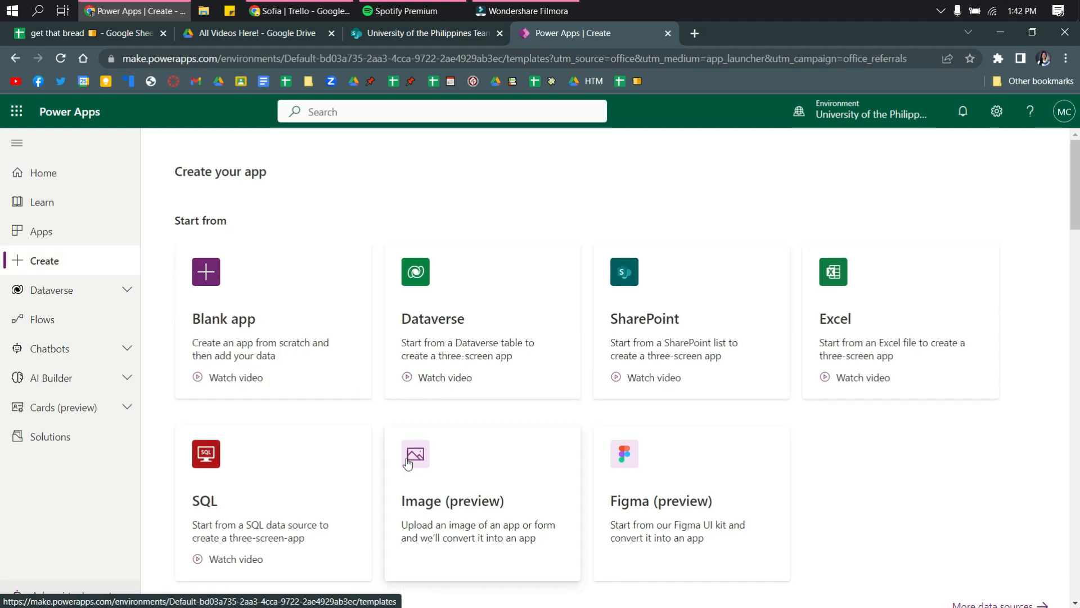
left_click(72, 439)
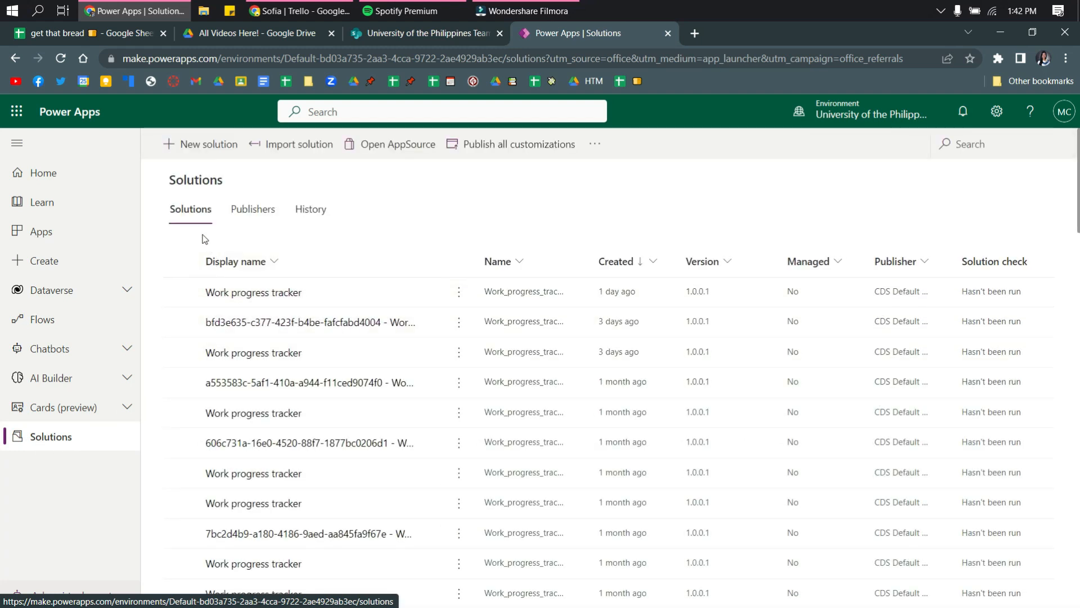
Create a new solution named "Feedback Application" with CDS Default Publisher (Cr18b89) as its publisher
left_click(202, 145)
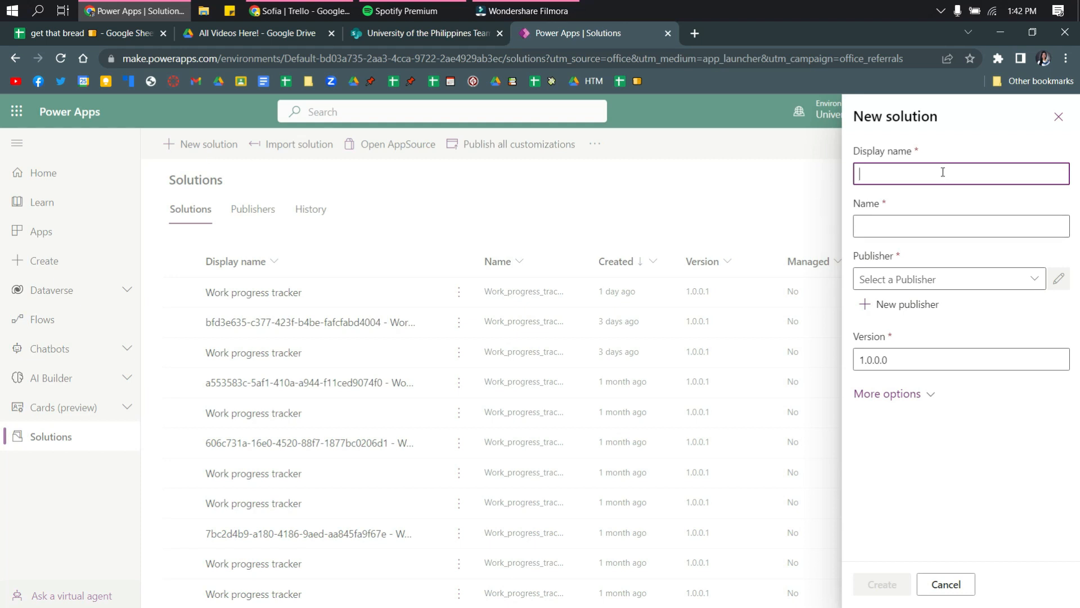
type("F")
key("BackSpace")
type("Feedback Ap")
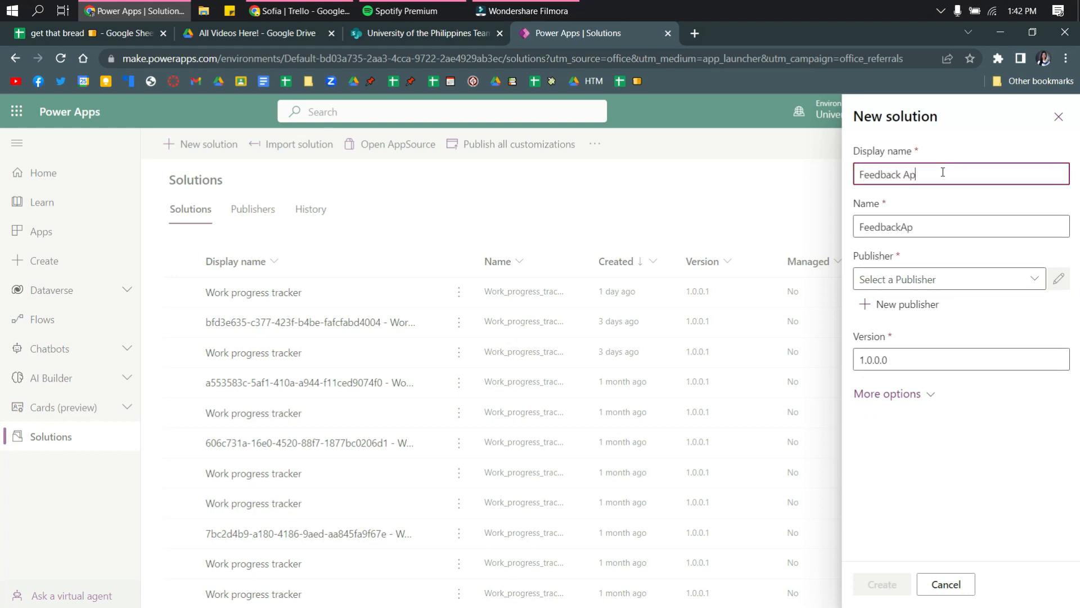
type("plication")
left_click(1034, 279)
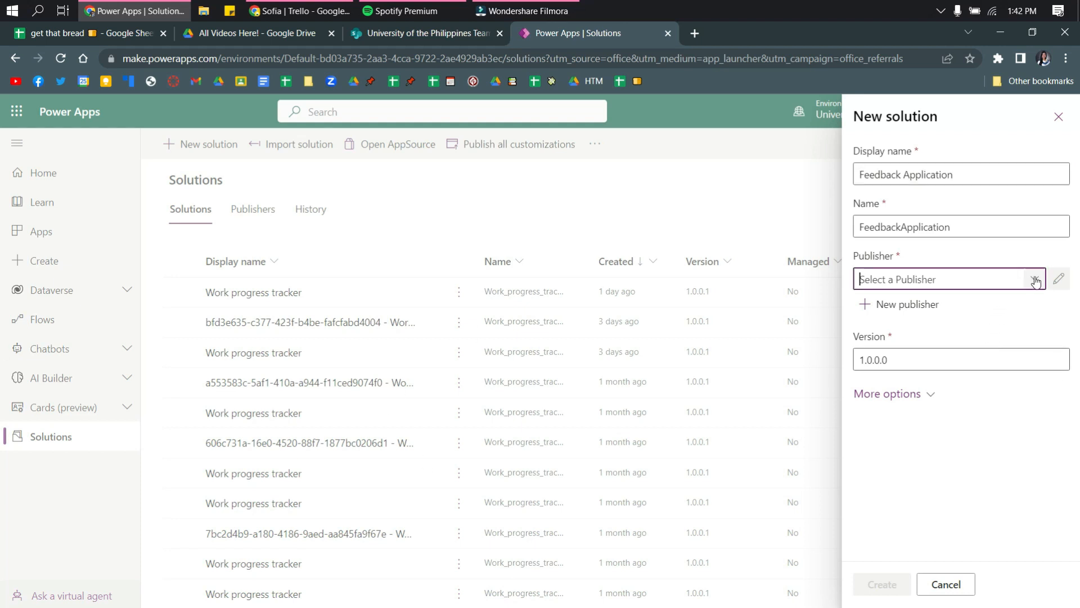
left_click(1034, 279)
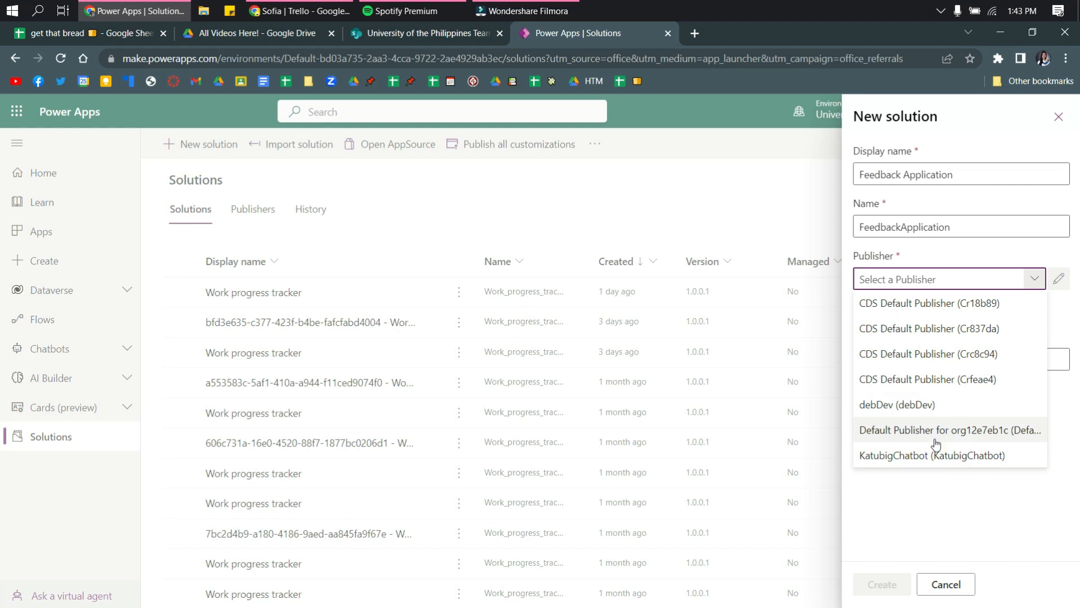
left_click(963, 307)
left_click(890, 592)
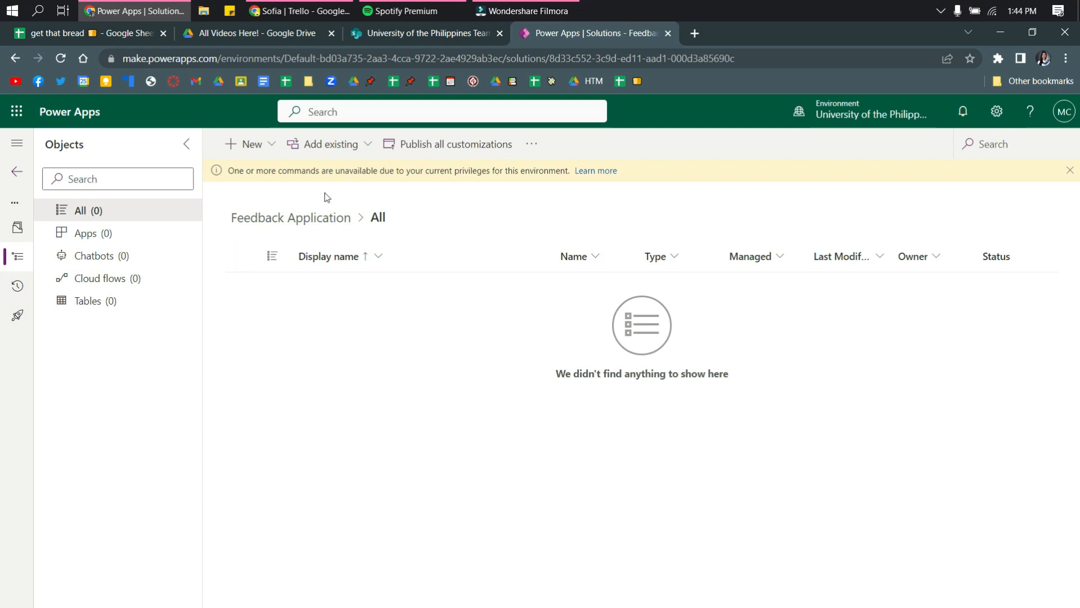
Create a blank tablet-format canvas app named "Feedback App" in the solution and skip the welcome dialog
left_click(239, 148)
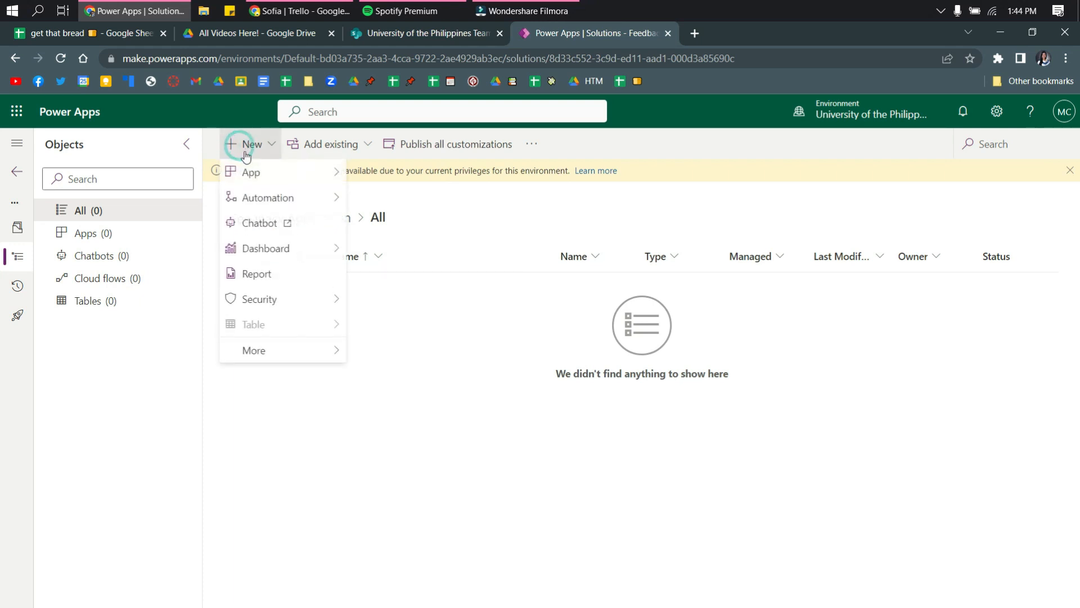
left_click(245, 174)
left_click(419, 173)
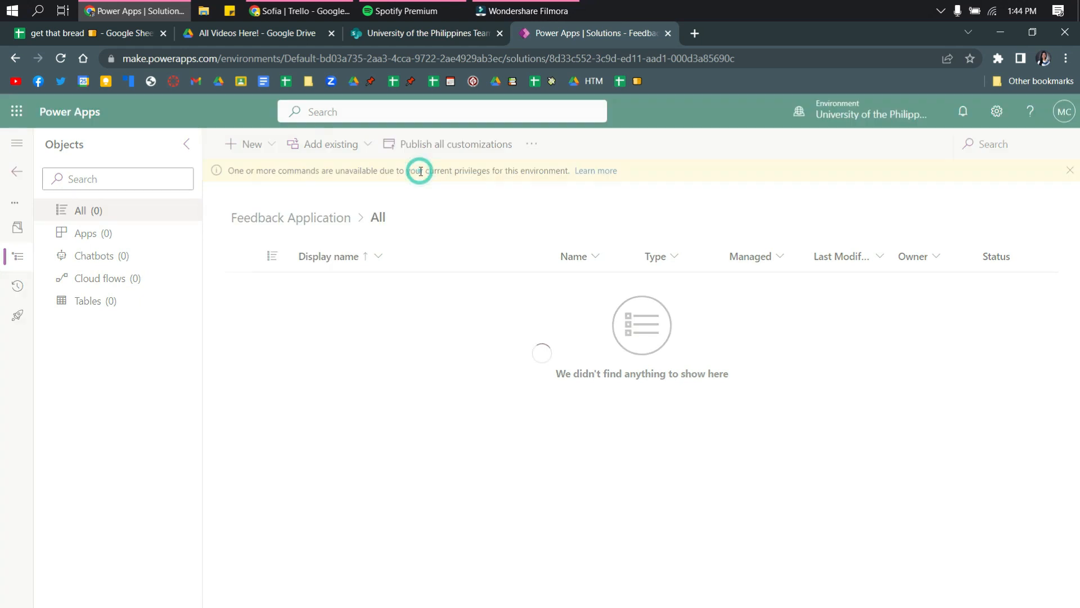
left_click(564, 290)
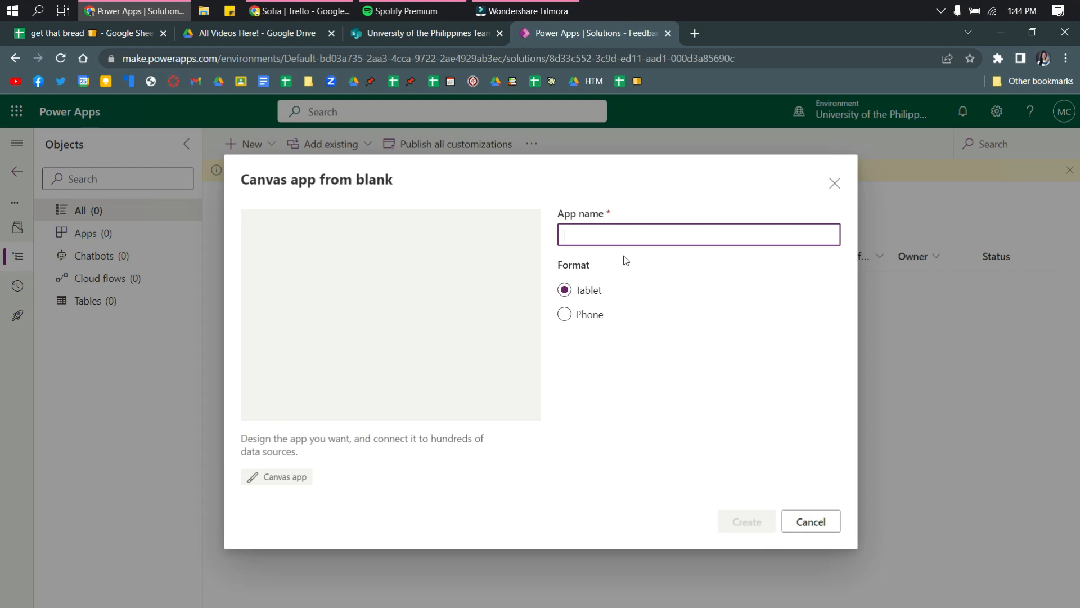
type("Feedback")
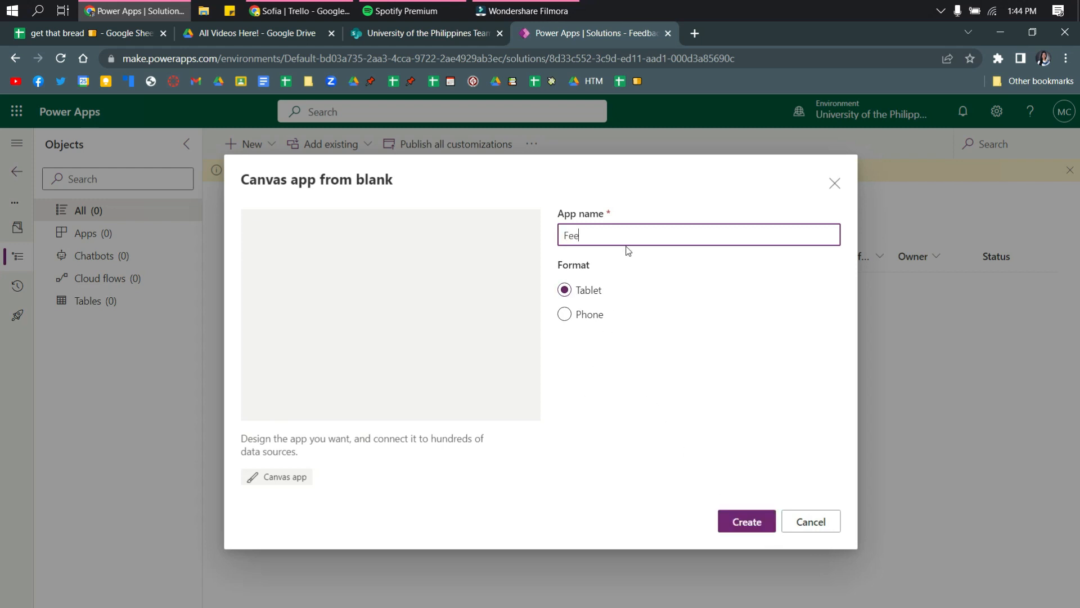
type(" App")
left_click(758, 524)
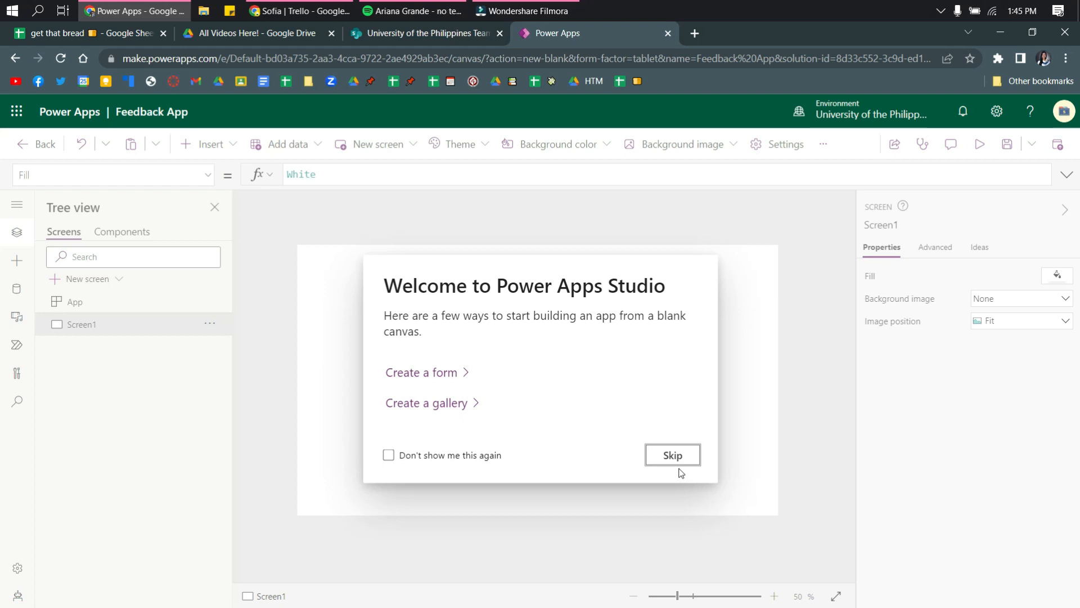
left_click(674, 457)
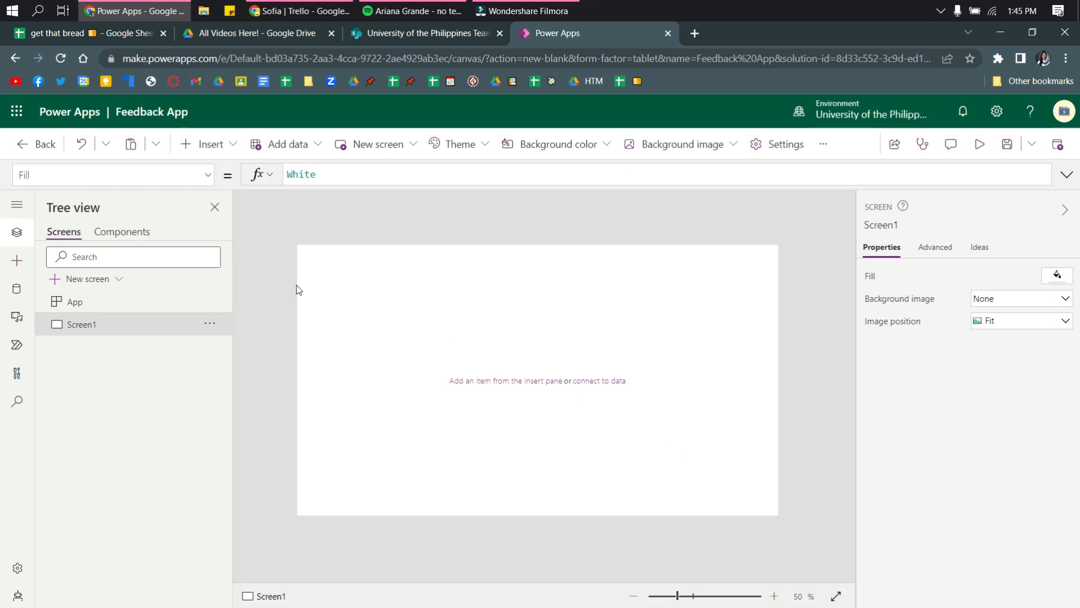
Find the SharePoint connector among the app's data sources and connect to it directly through cloud services
left_click(15, 206)
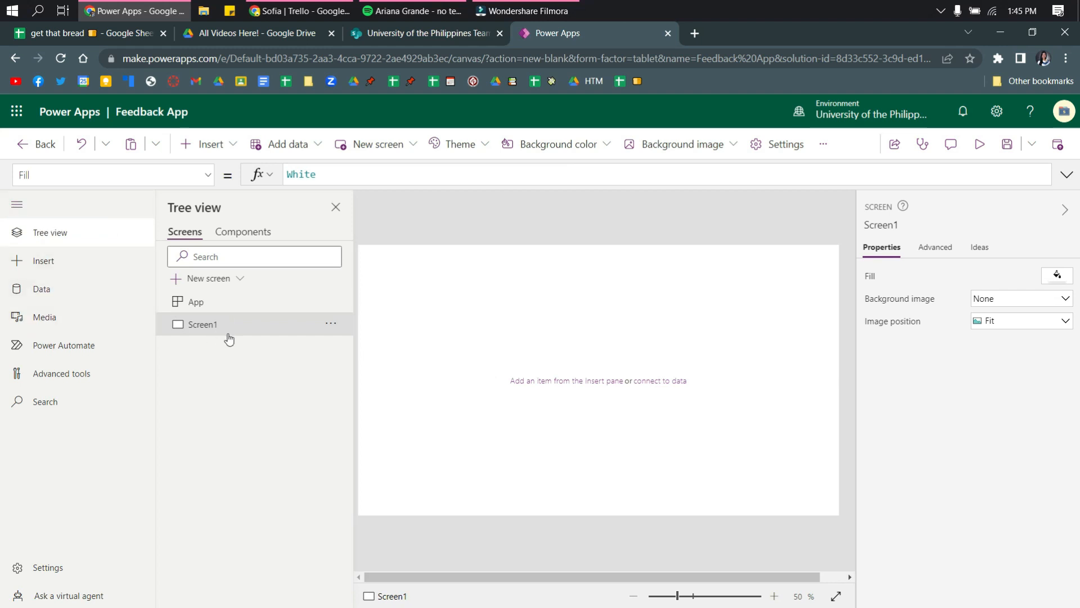
left_click(56, 290)
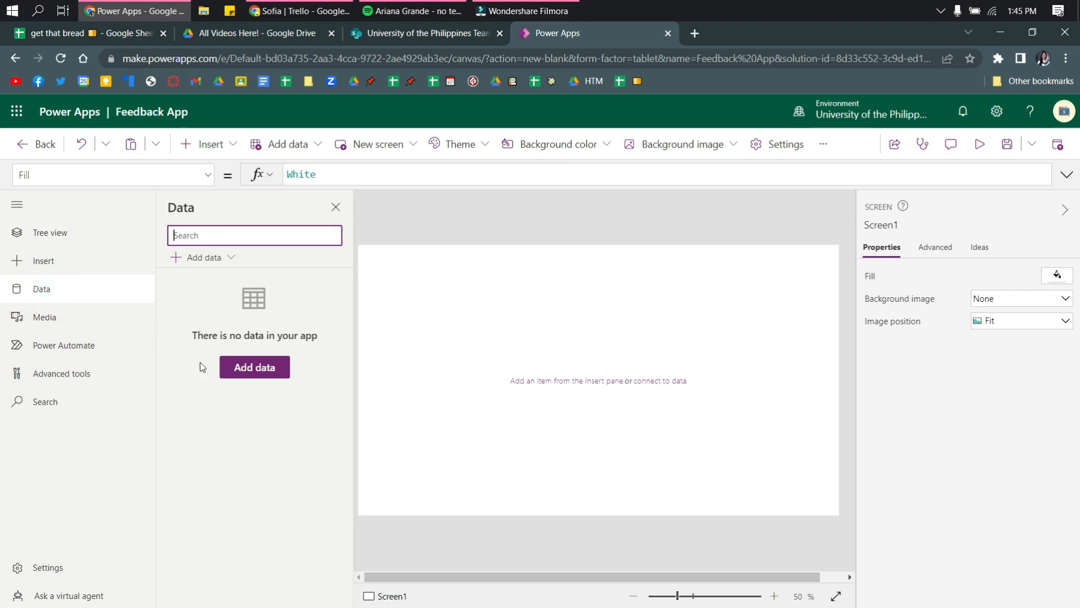
left_click(259, 369)
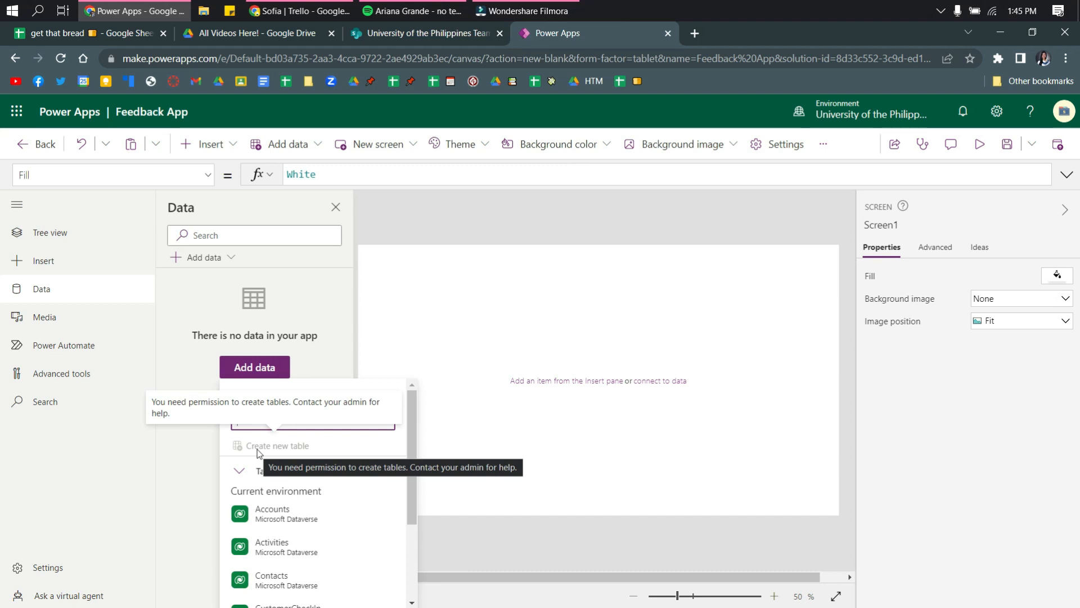
scroll(245, 571, "down", 3)
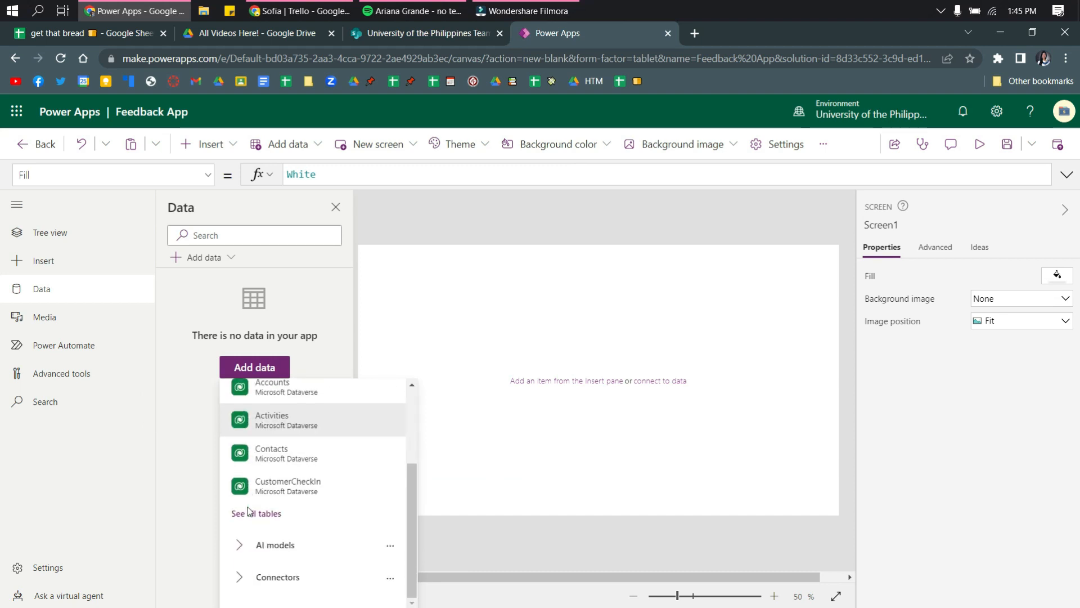
left_click(246, 574)
mouse_move(255, 572)
scroll(261, 563, "down", 1)
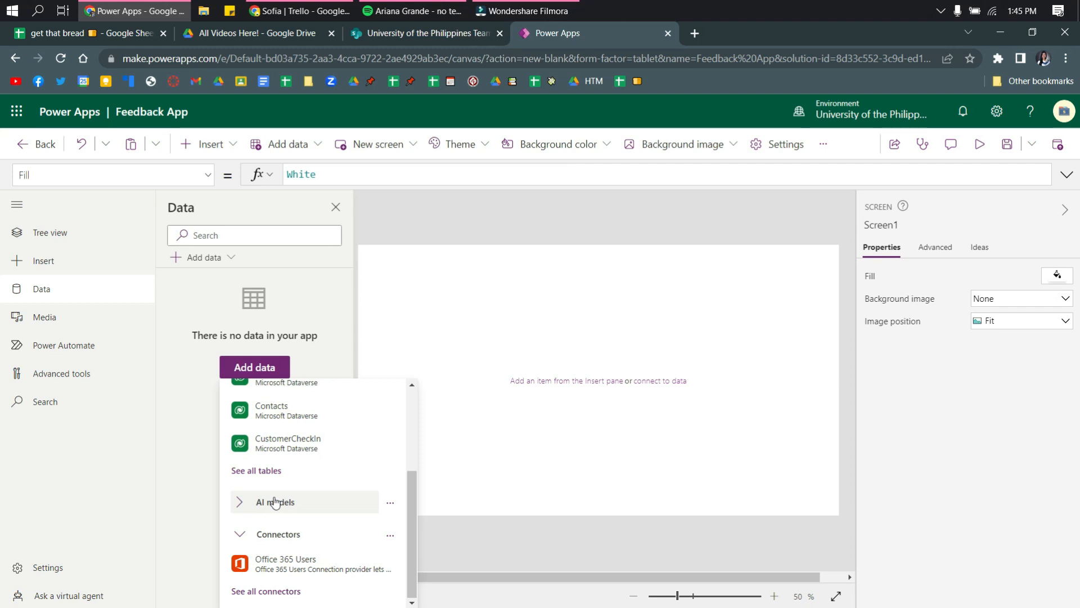
scroll(365, 437, "up", 1)
left_click_drag(417, 527, 443, 386)
left_click(316, 426)
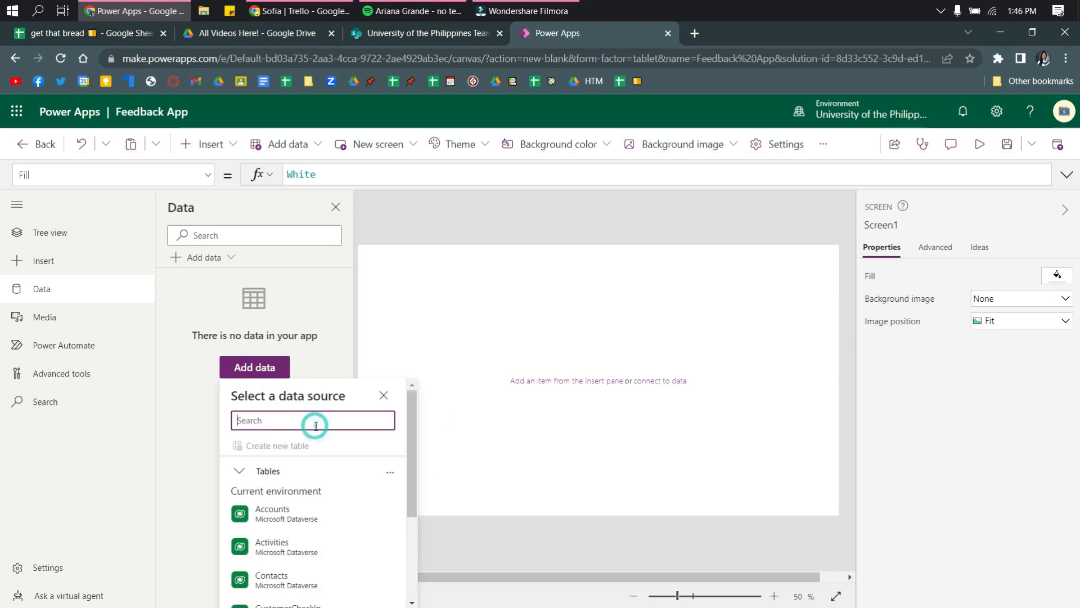
type("sharepo")
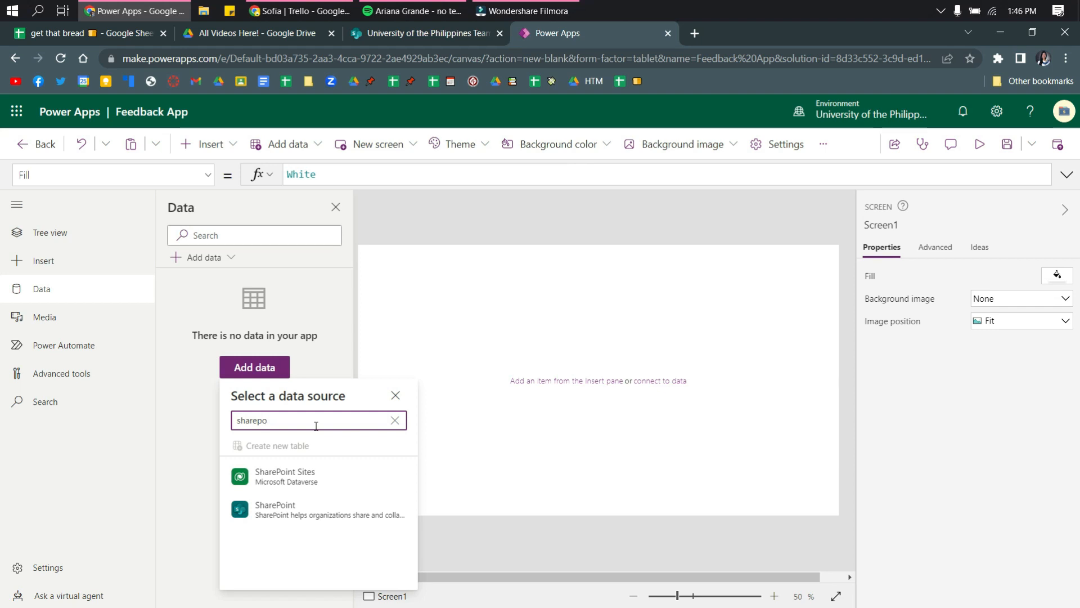
left_click(297, 517)
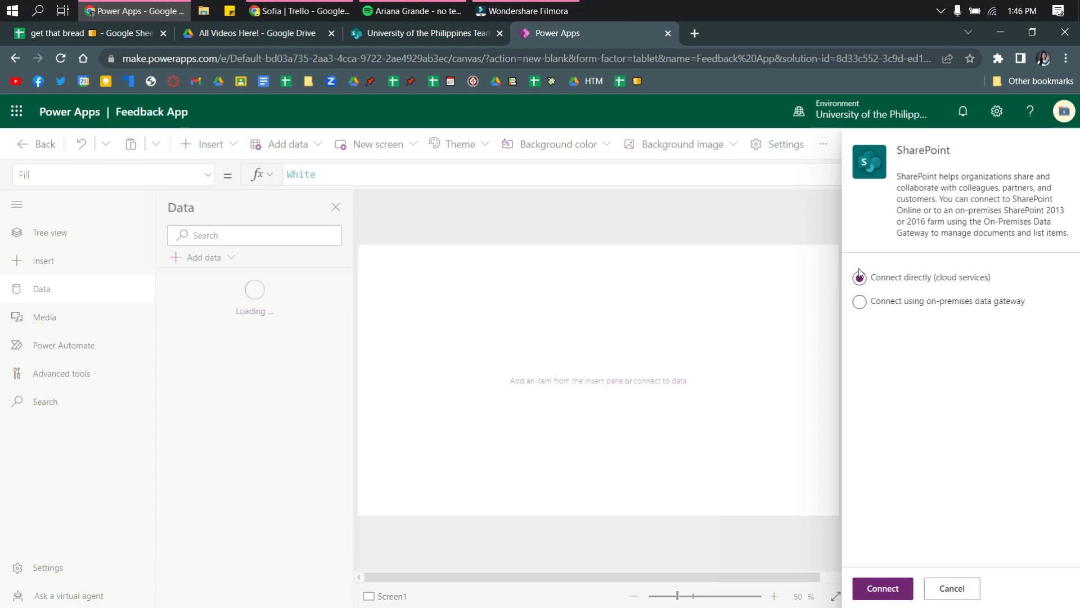
left_click(884, 589)
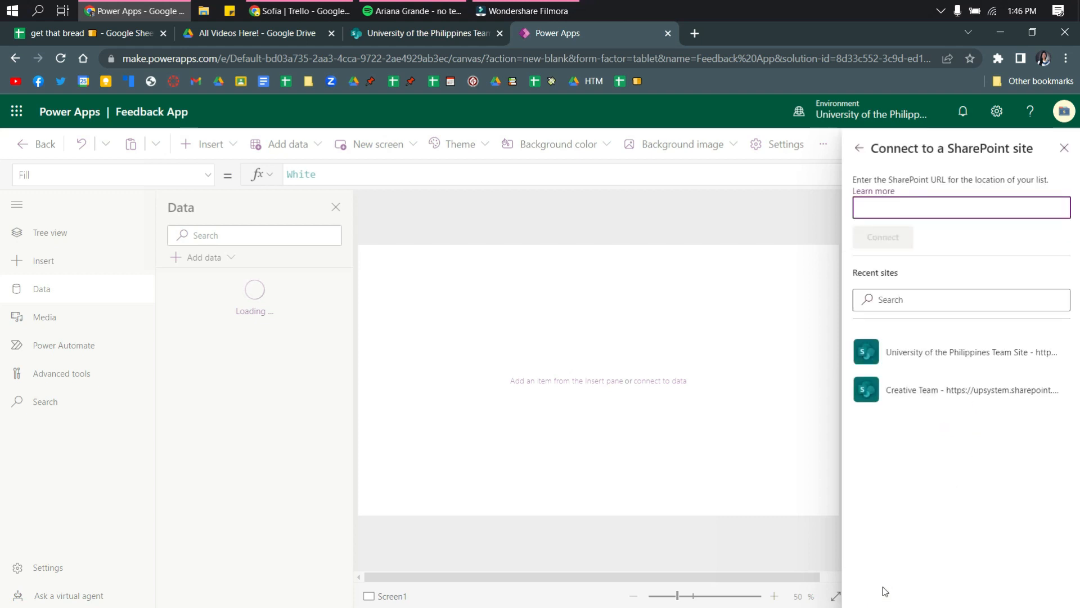
Connect to the SharePoint site using the URL copied from the Feedback List page, and add Feedback List as a data source
left_click(445, 34)
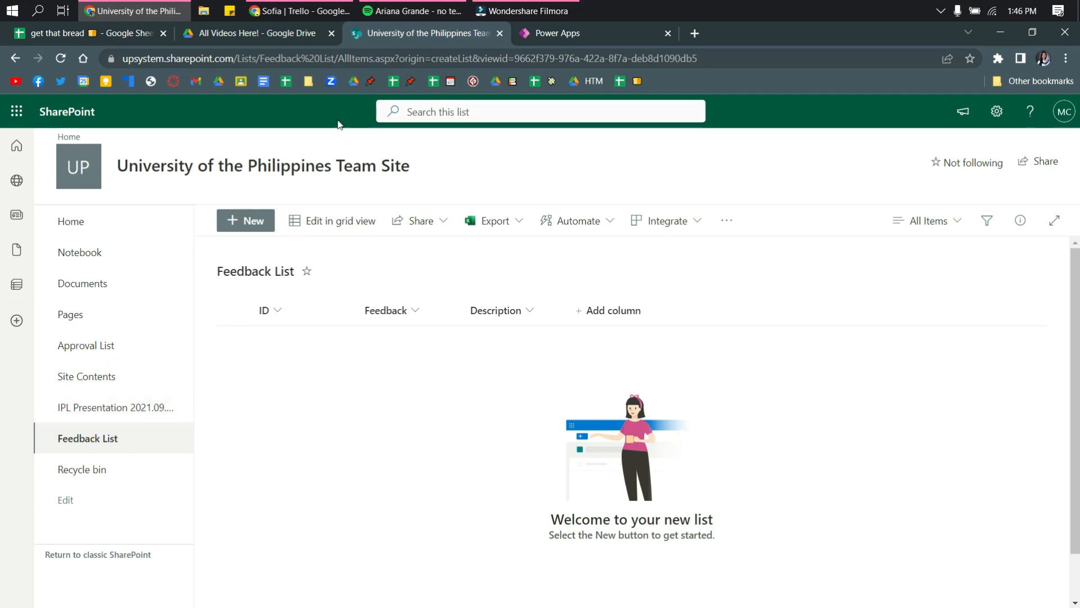
left_click(428, 58)
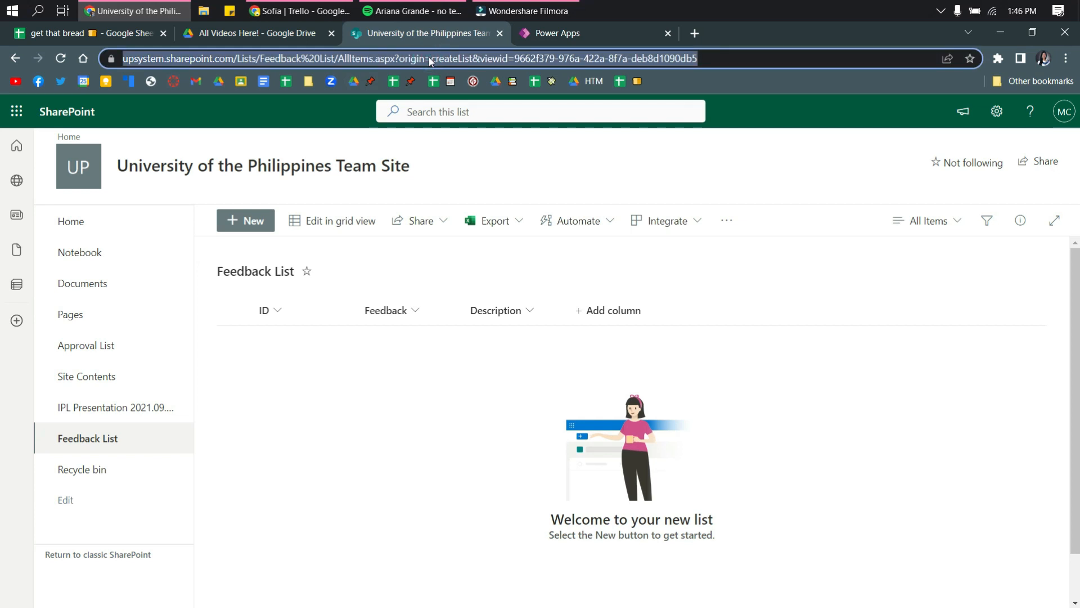
left_click(562, 34)
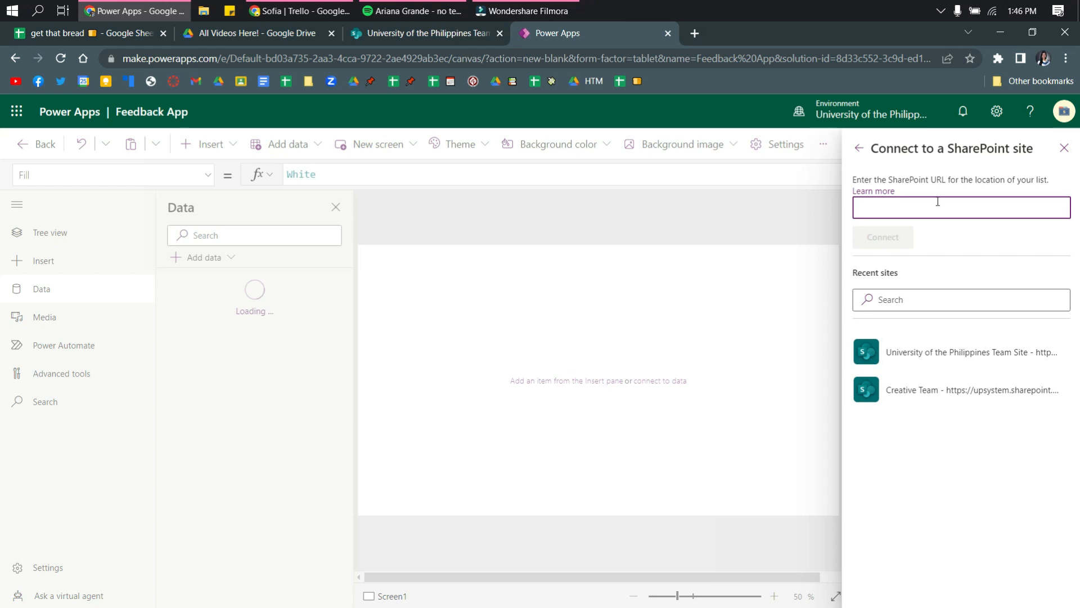
key("ctrl+v")
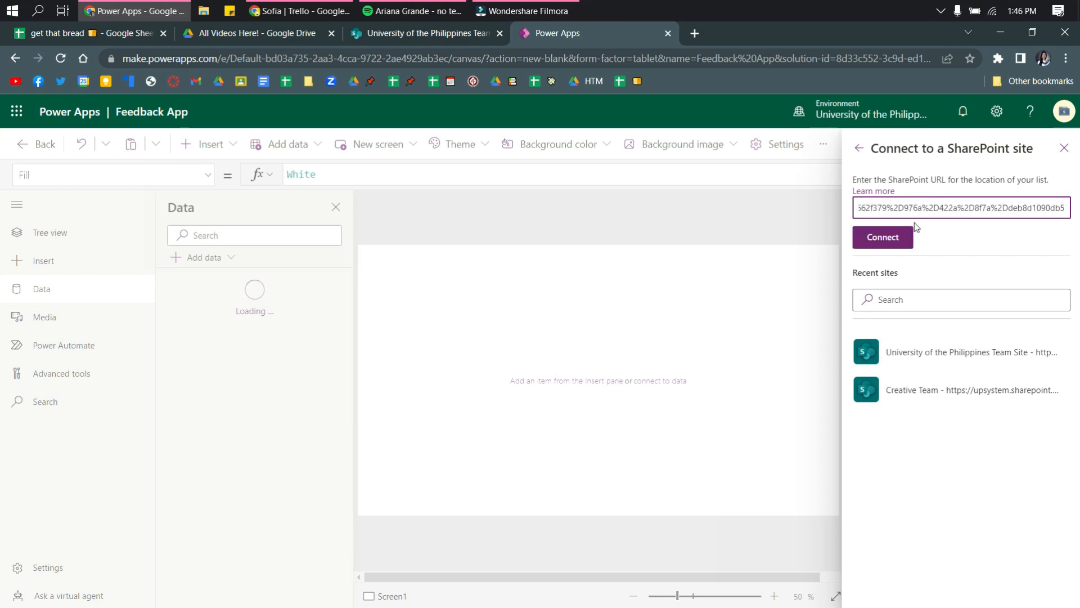
left_click(905, 237)
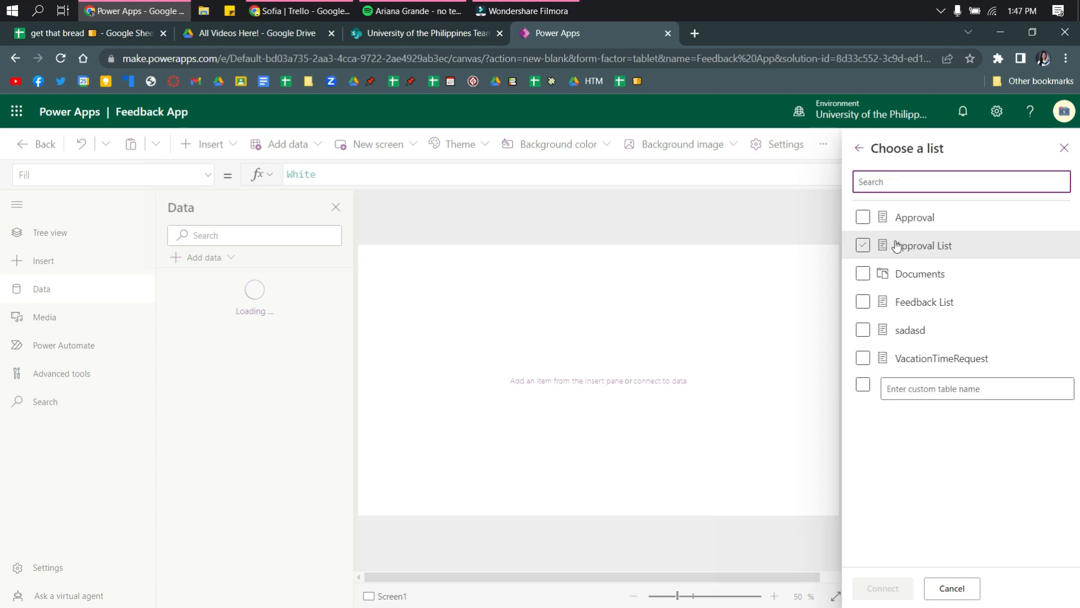
left_click(885, 309)
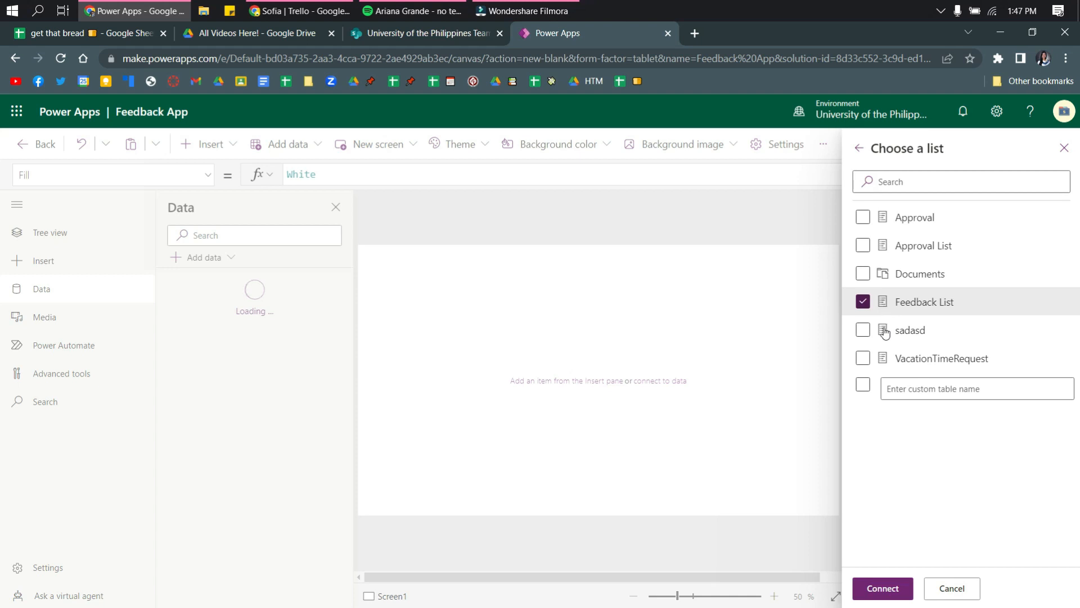
left_click(881, 591)
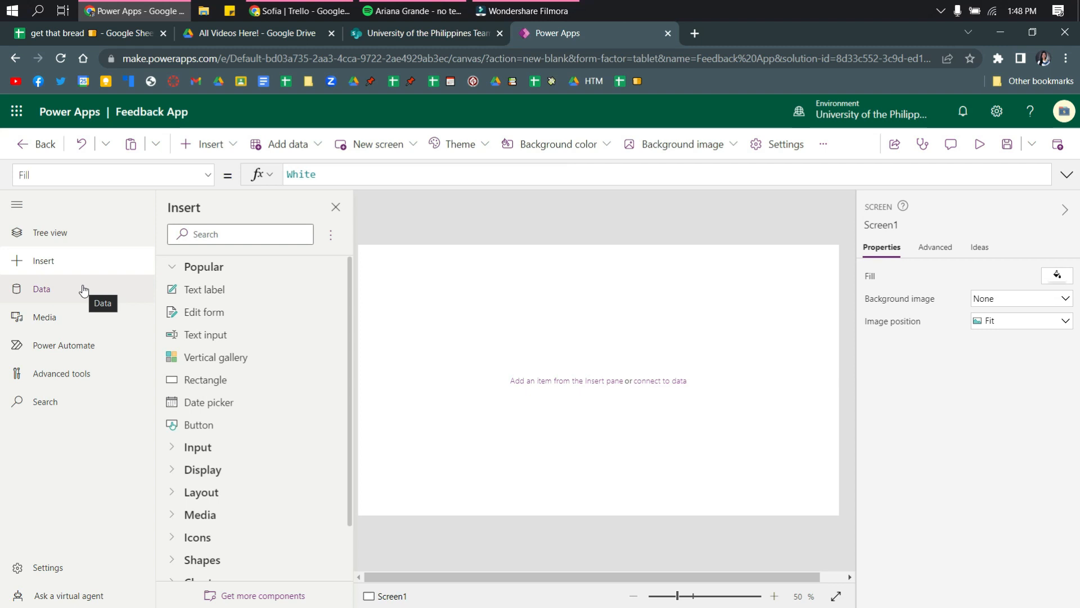
Insert an edit form about 1294 wide and 696 high on Screen1 and set its data source to Feedback List
left_click(203, 312)
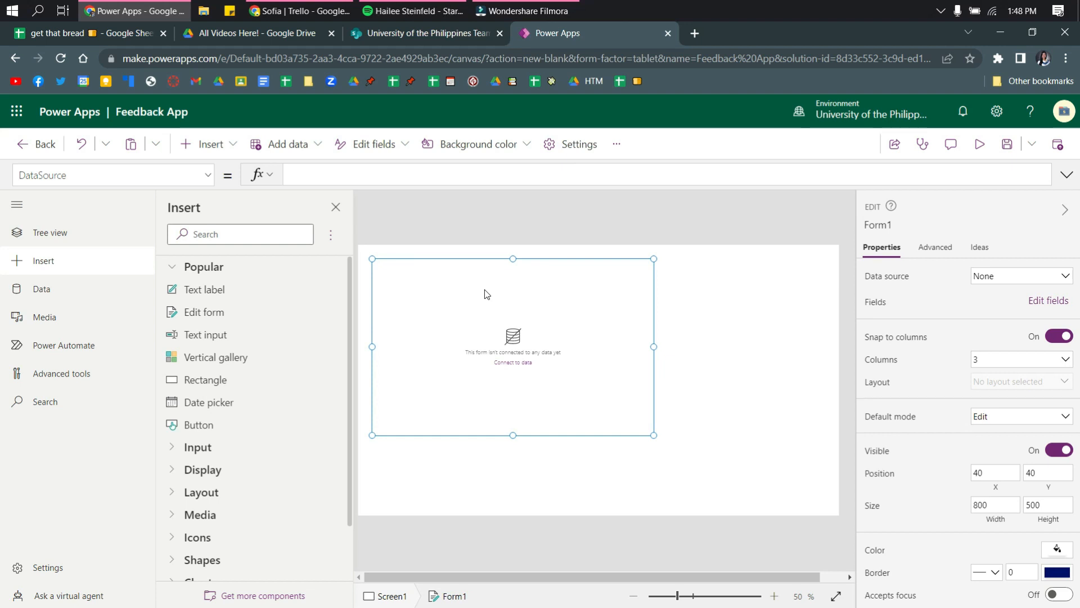
left_click_drag(653, 435, 828, 504)
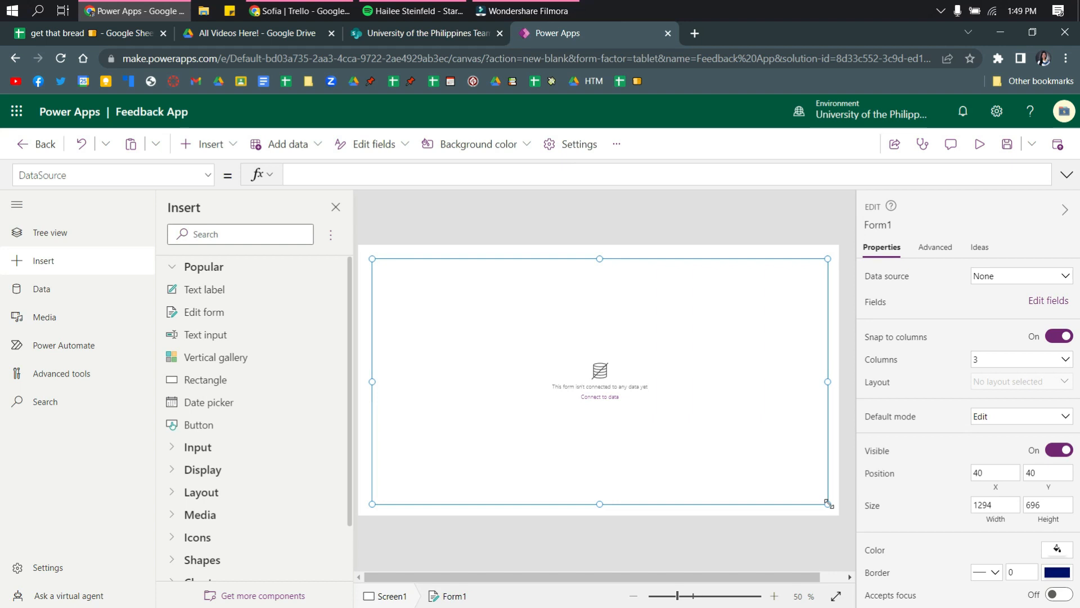
left_click(603, 396)
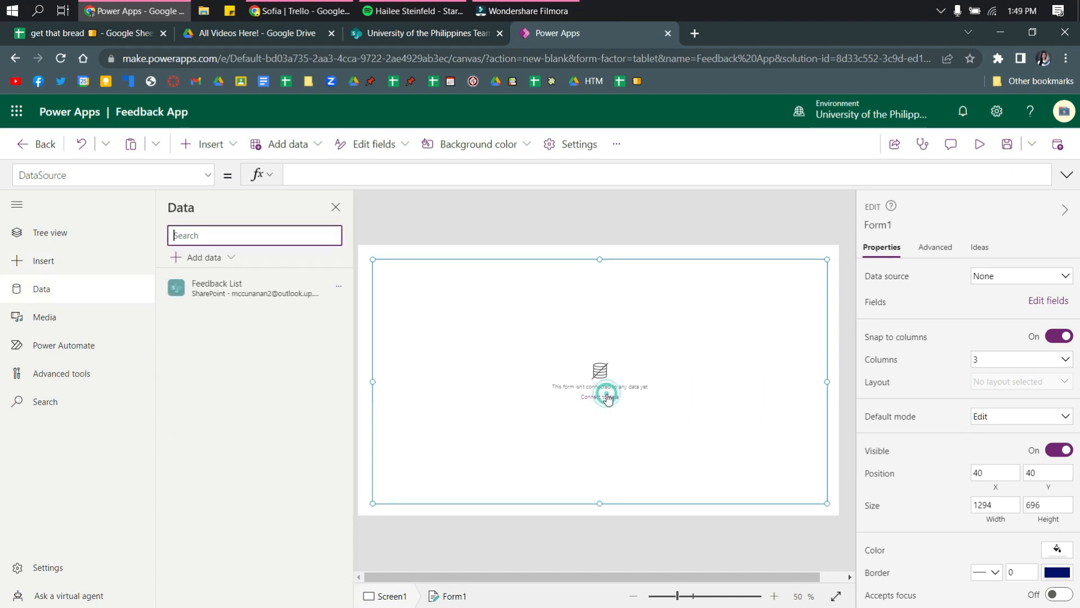
mouse_move(243, 294)
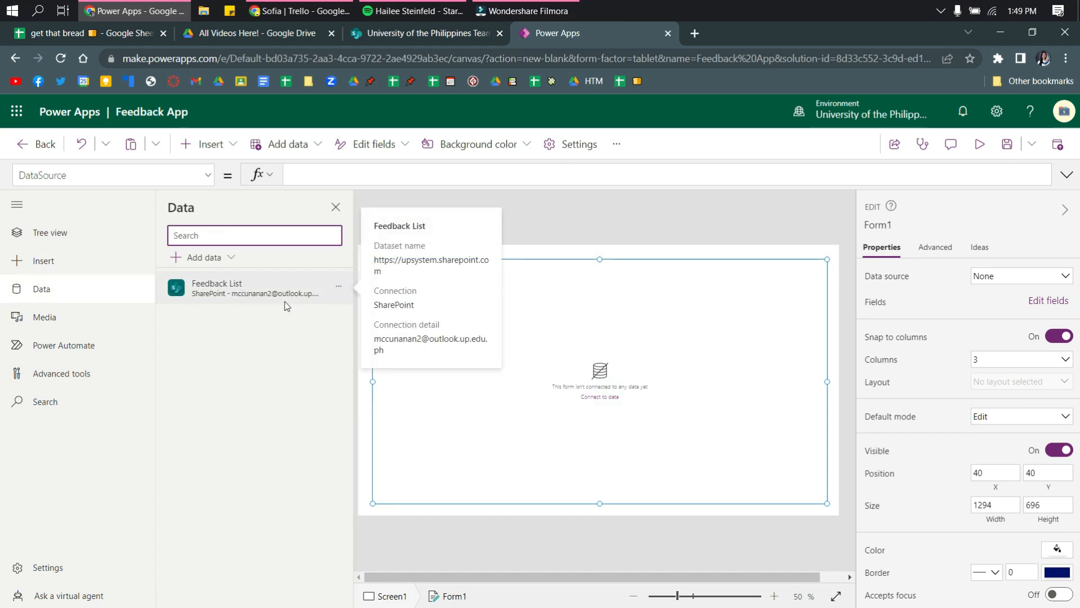
left_click(1015, 278)
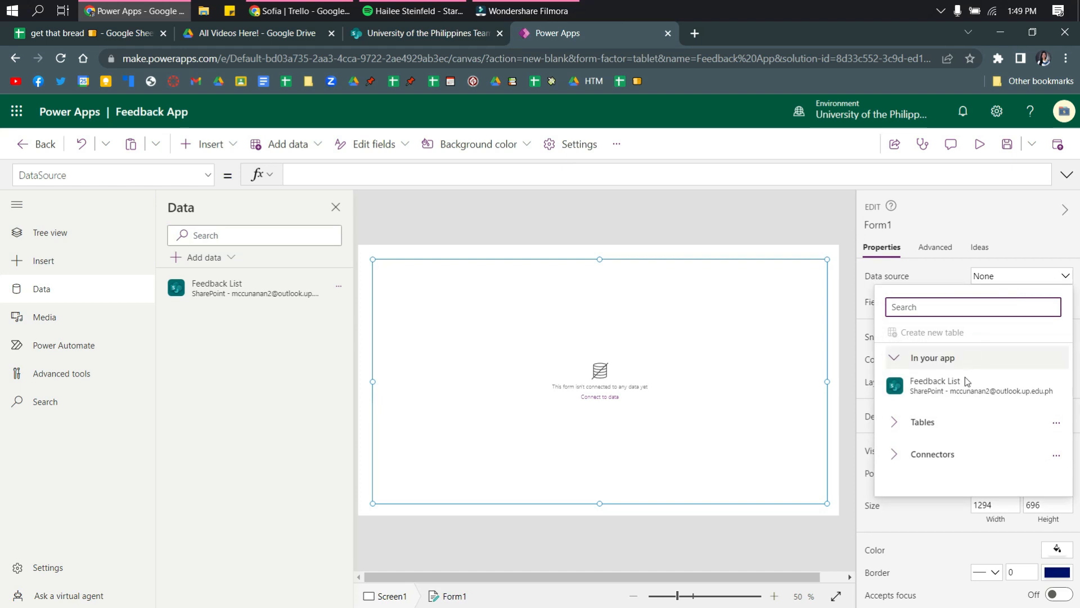
left_click(962, 386)
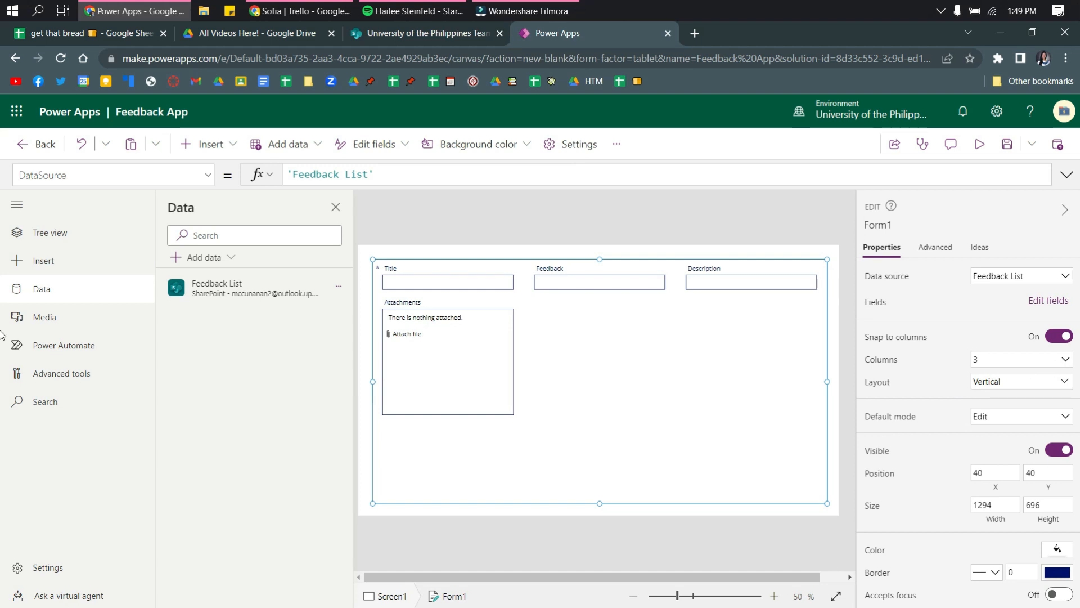
Remove the Title field from the edit form's fields
left_click(1049, 301)
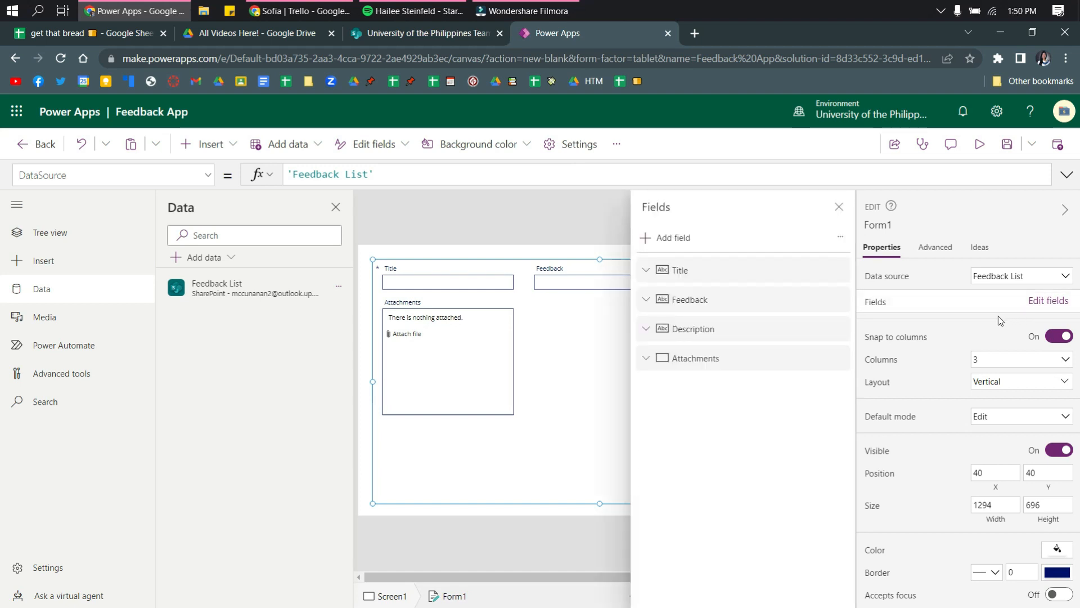
left_click(838, 270)
left_click(848, 343)
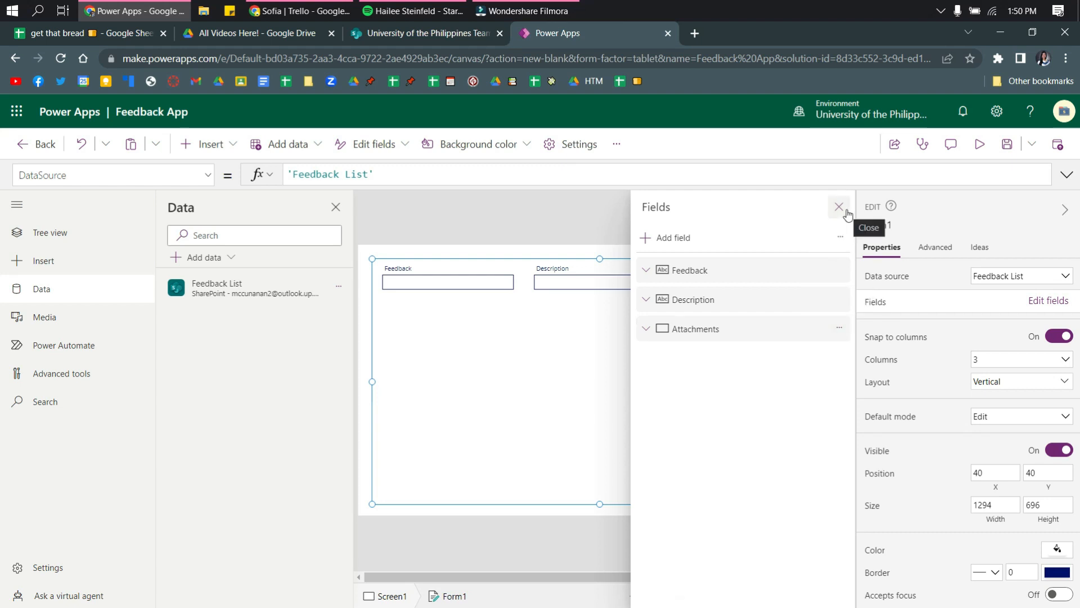
Set the Description text input's mode to Multiline and enlarge the box to a height of about 250
left_click(574, 263)
left_click(588, 284)
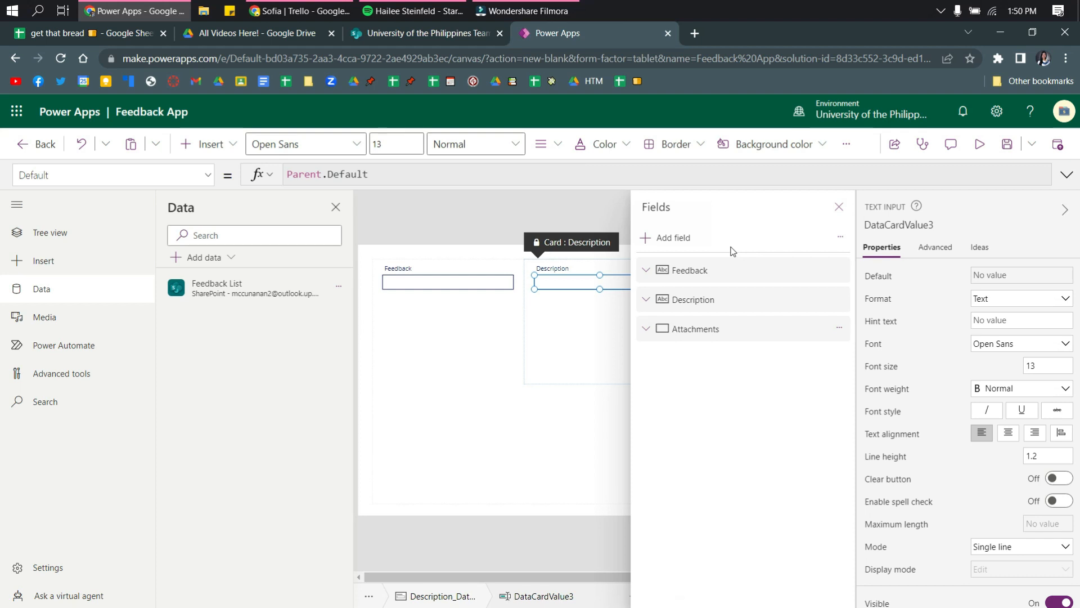
left_click(839, 207)
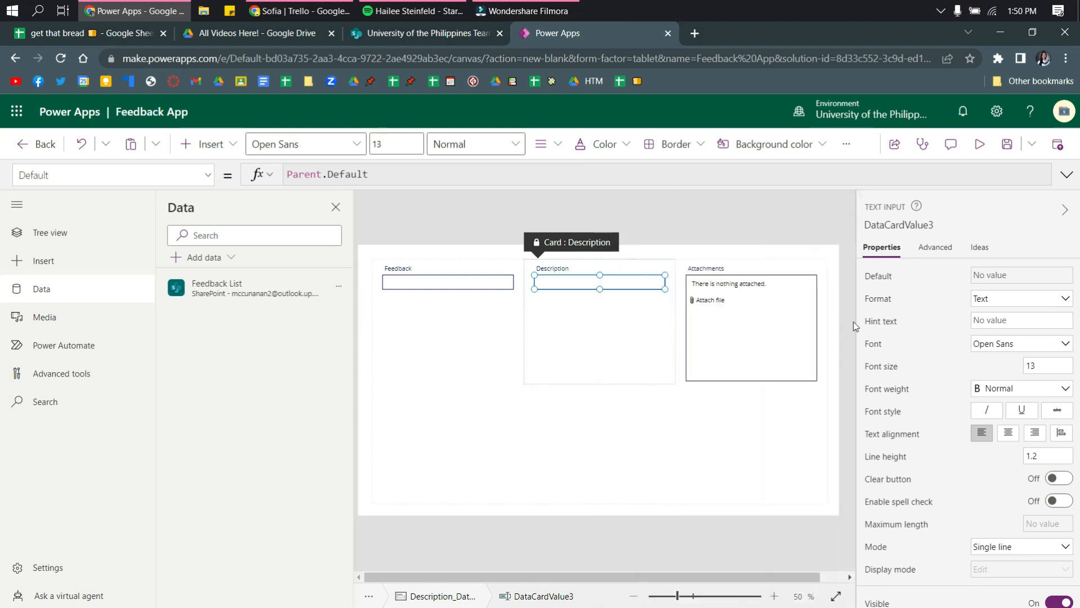
scroll(964, 471, "down", 5)
scroll(953, 450, "up", 5)
scroll(954, 437, "down", 2)
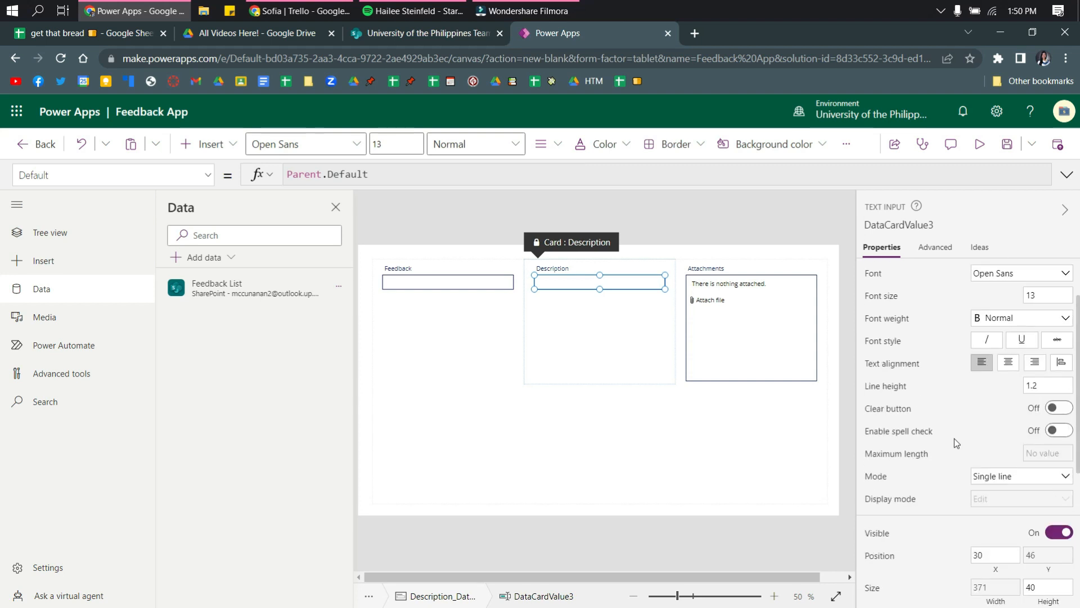
left_click(1021, 475)
left_click(1002, 510)
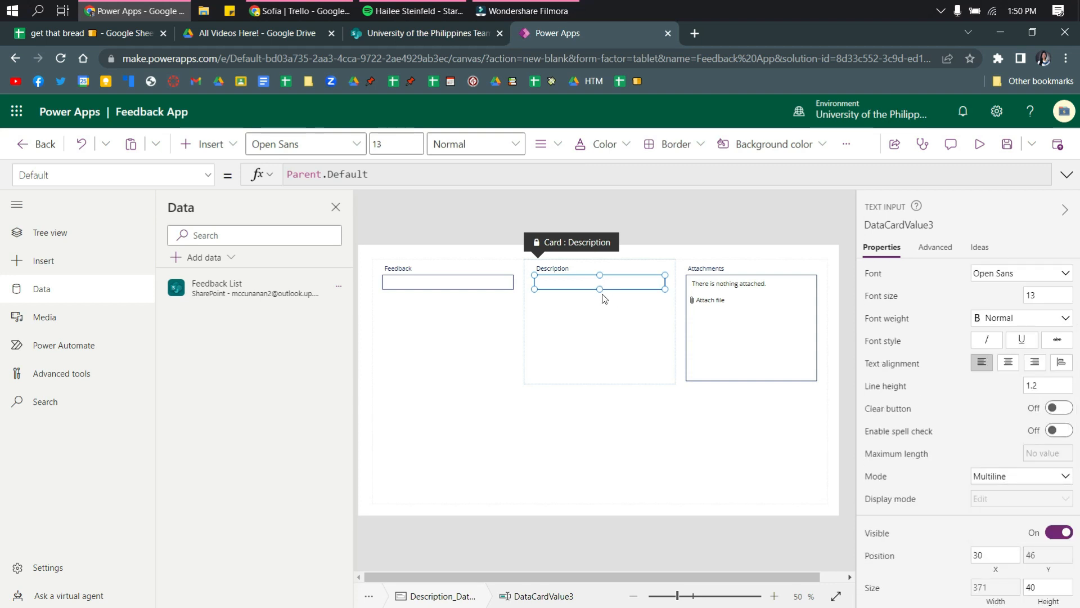
left_click_drag(600, 289, 600, 364)
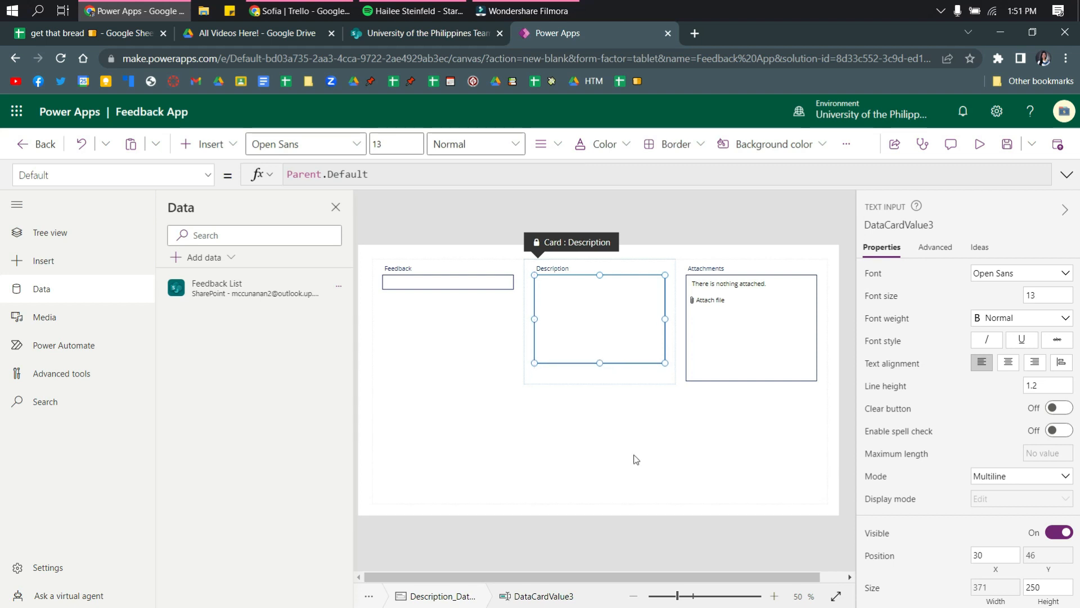
Insert a button on Screen1 and place it just below the Description box, at about X 607, Y 442
left_click(545, 436)
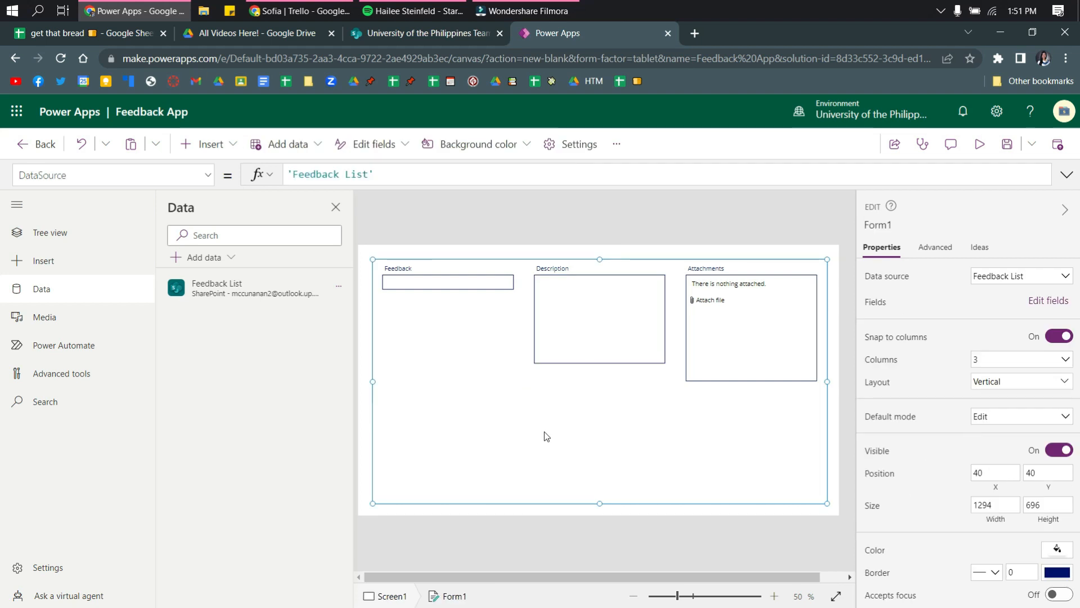
left_click(213, 149)
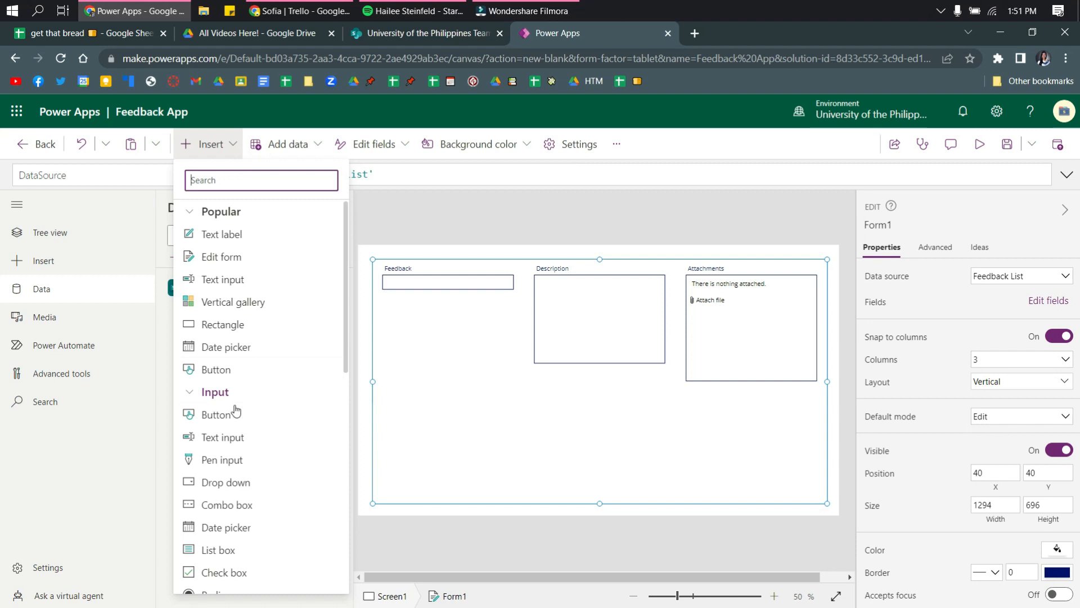
left_click(208, 414)
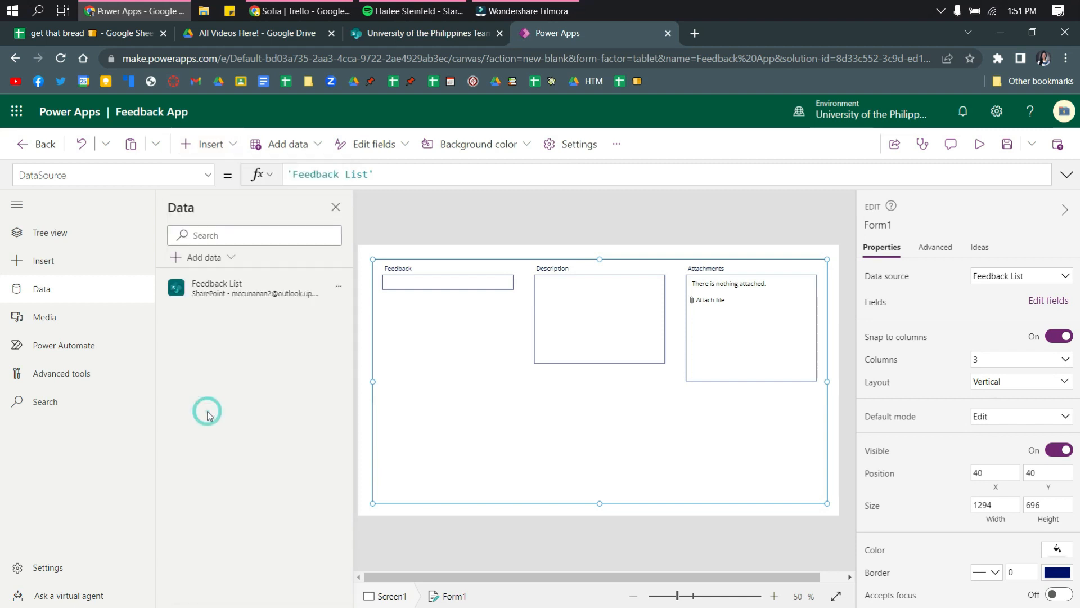
left_click_drag(422, 275, 617, 413)
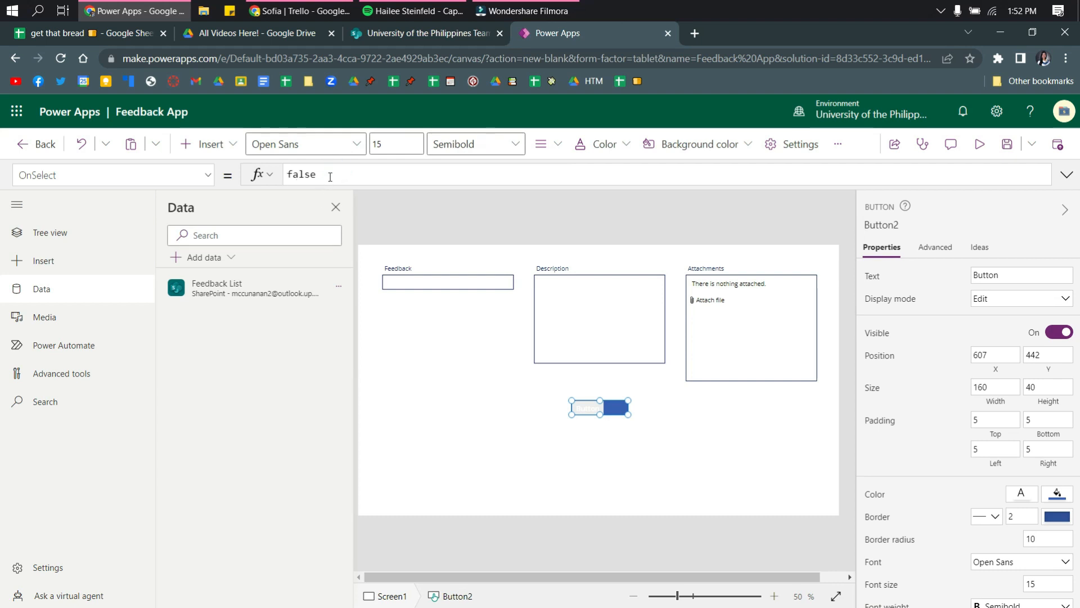
Set the button's OnSelect formula to SubmitForm(Form1);
left_click_drag(325, 175, 250, 176)
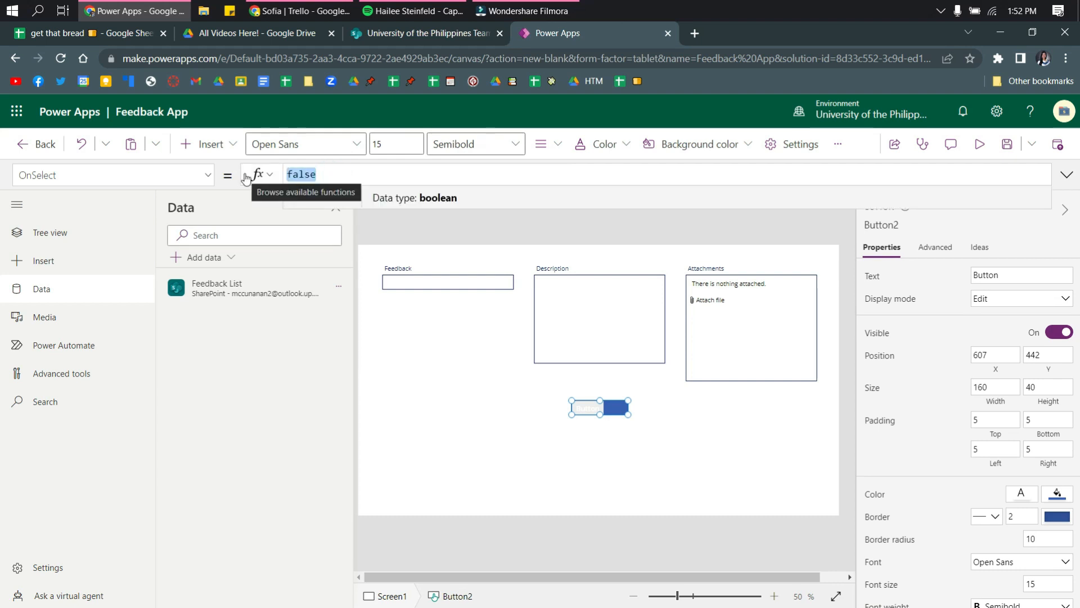
type("Submit")
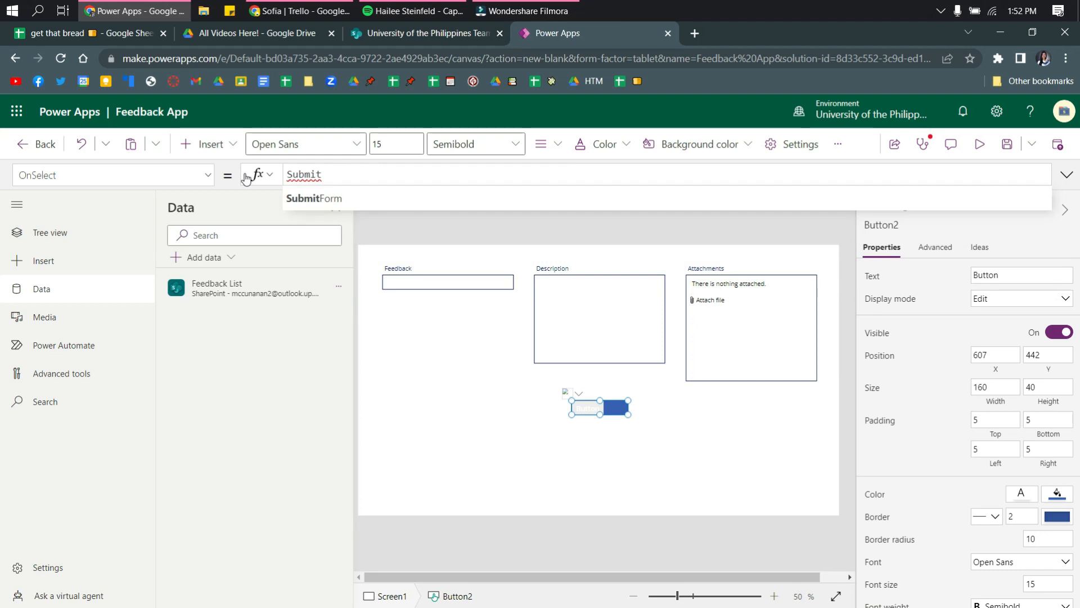
left_click(319, 198)
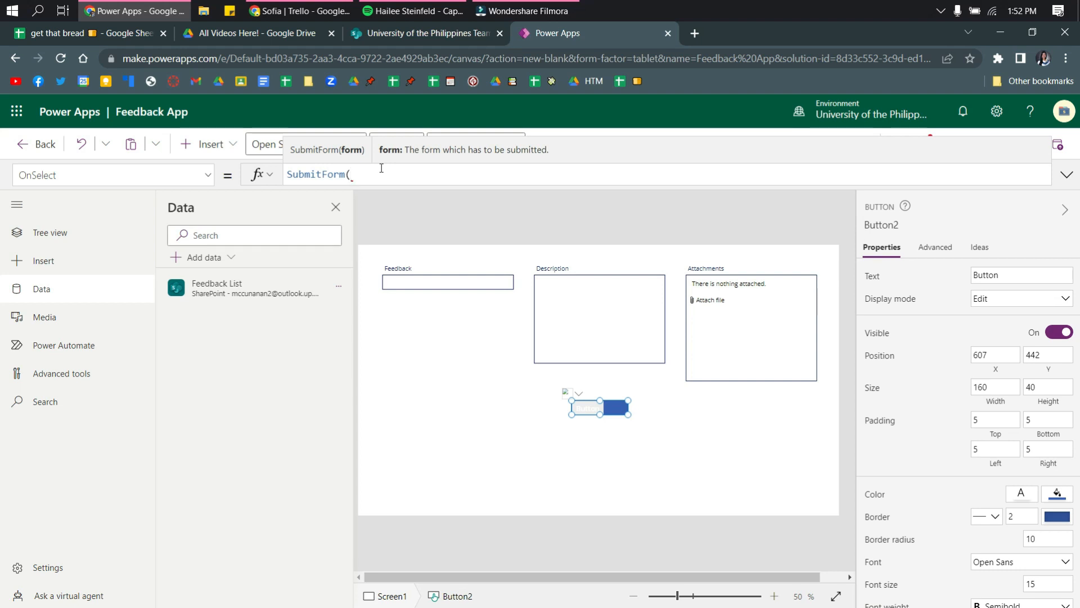
type("For")
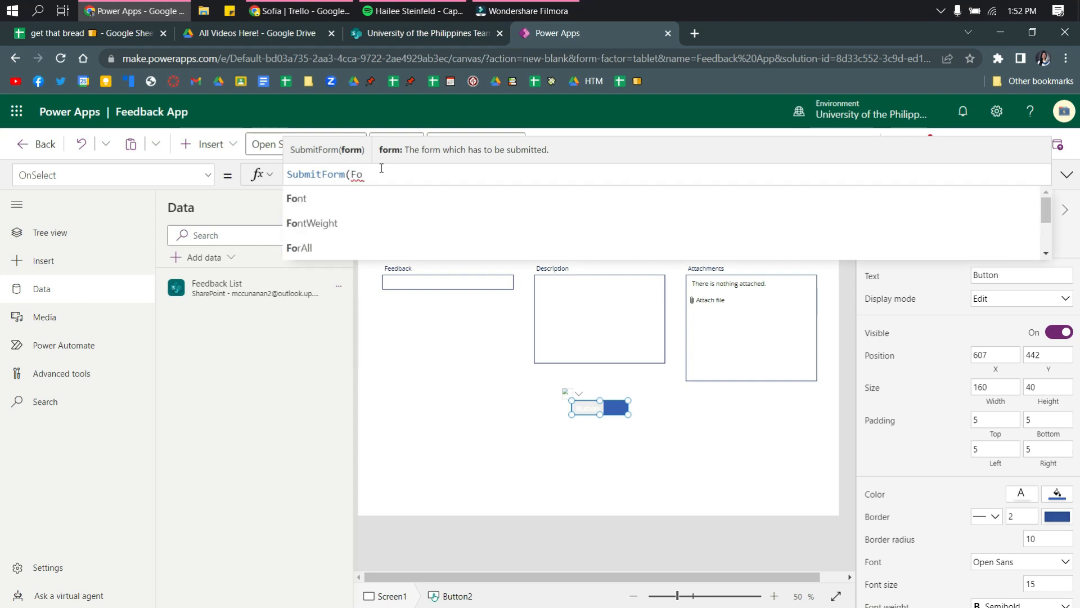
type("m")
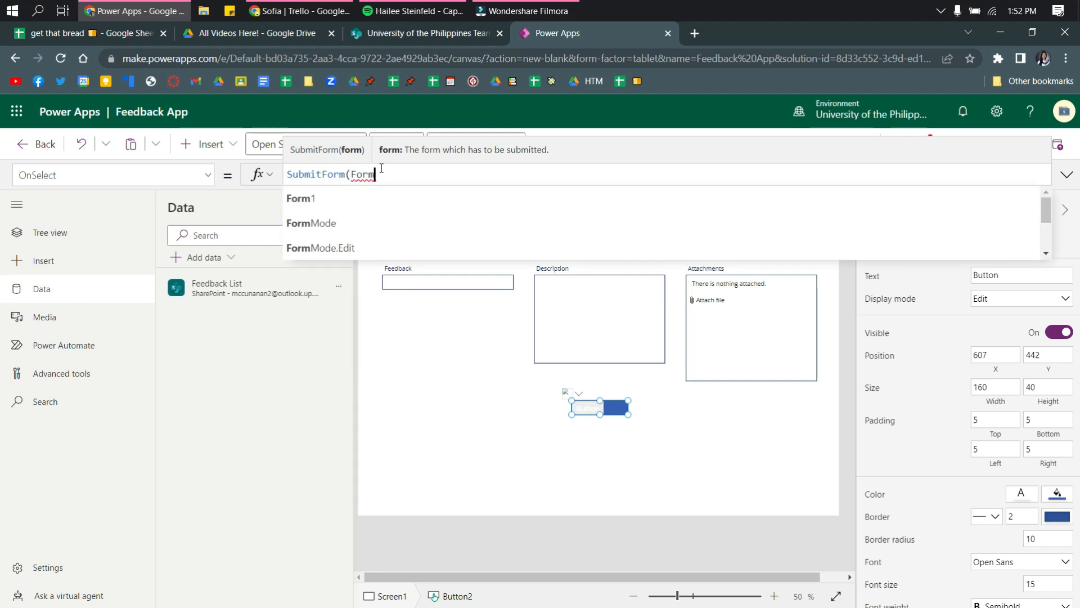
left_click(358, 198)
type(")")
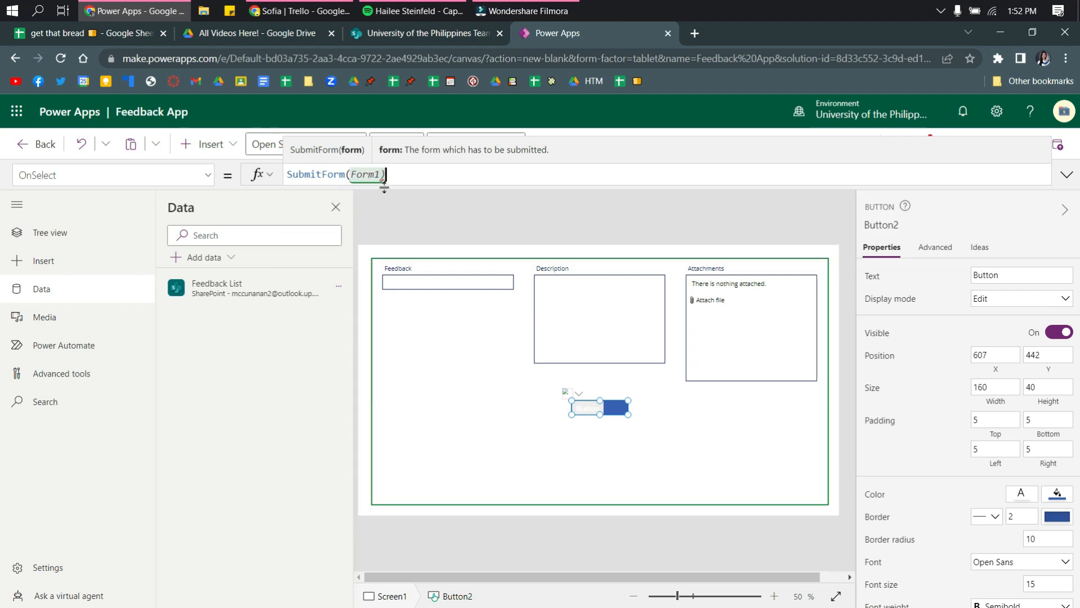
type(";")
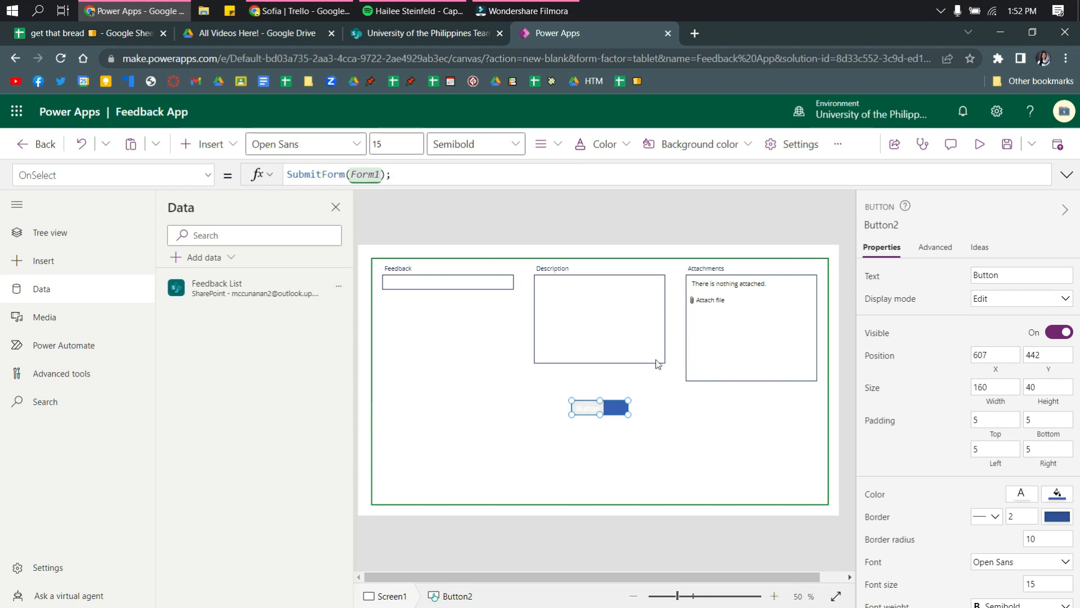
Set the button's text to Submit Feedback
left_click(975, 277)
left_click_drag(974, 276, 972, 276)
type("Submit")
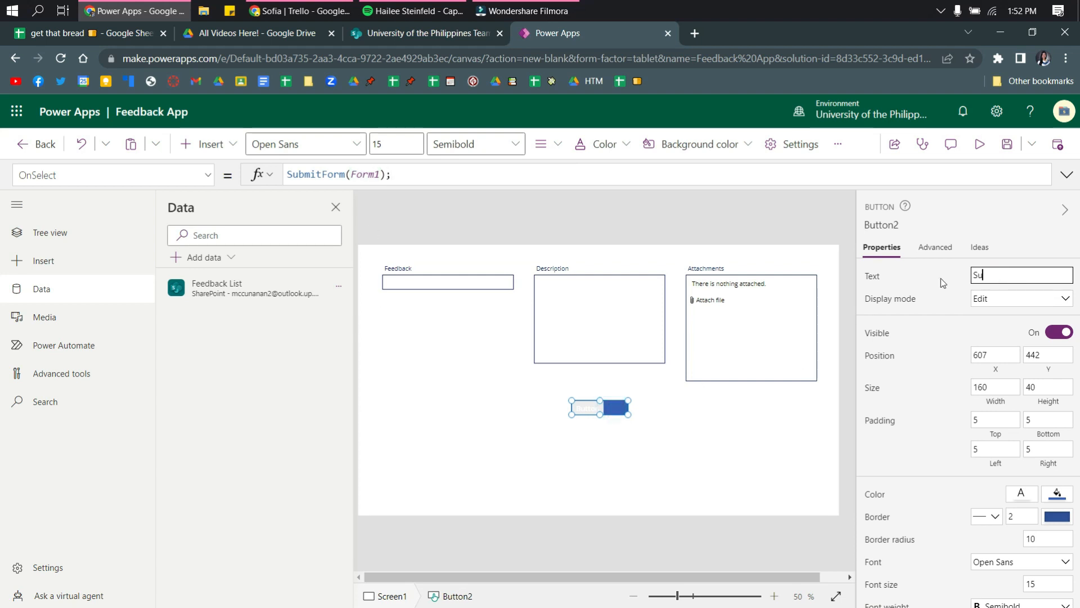
key("ctrl+a")
type("Su")
key("BackSpace")
key("BackSpace")
type("Submit Feedback")
Give the Submit Feedback button a dark blue fill and resize it to about 196 by 62 at X 555, Y 498
mouse_move(628, 414)
left_mouse_down()
mouse_move(654, 433)
mouse_move(641, 413)
left_mouse_up()
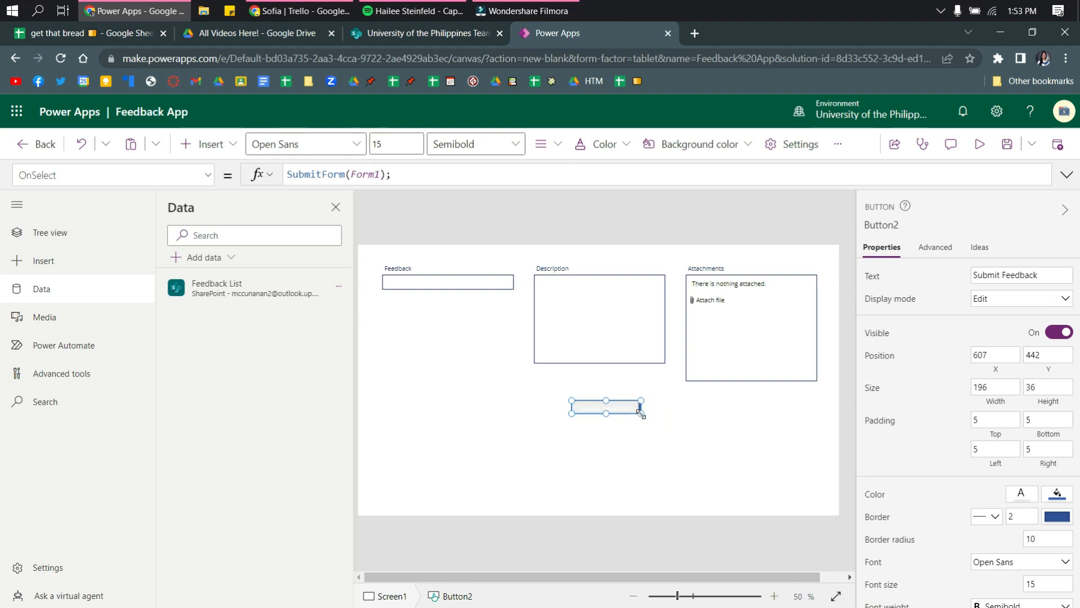
left_click(1057, 495)
left_click(868, 368)
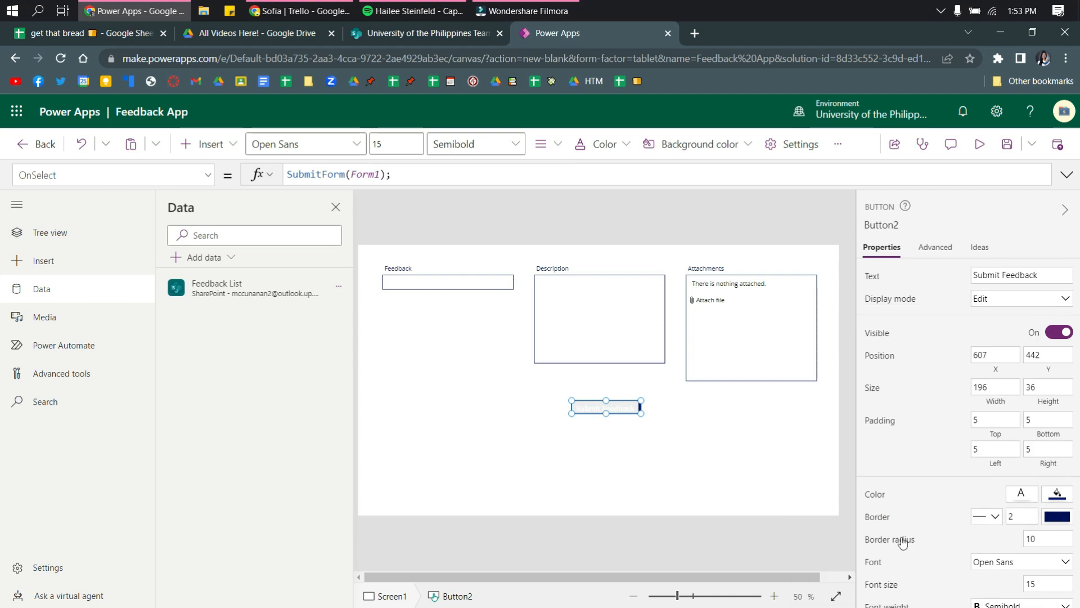
mouse_move(606, 412)
left_mouse_down()
mouse_move(606, 444)
mouse_move(555, 424)
mouse_move(588, 374)
mouse_move(597, 416)
left_mouse_up()
scroll(978, 461, "down", 5)
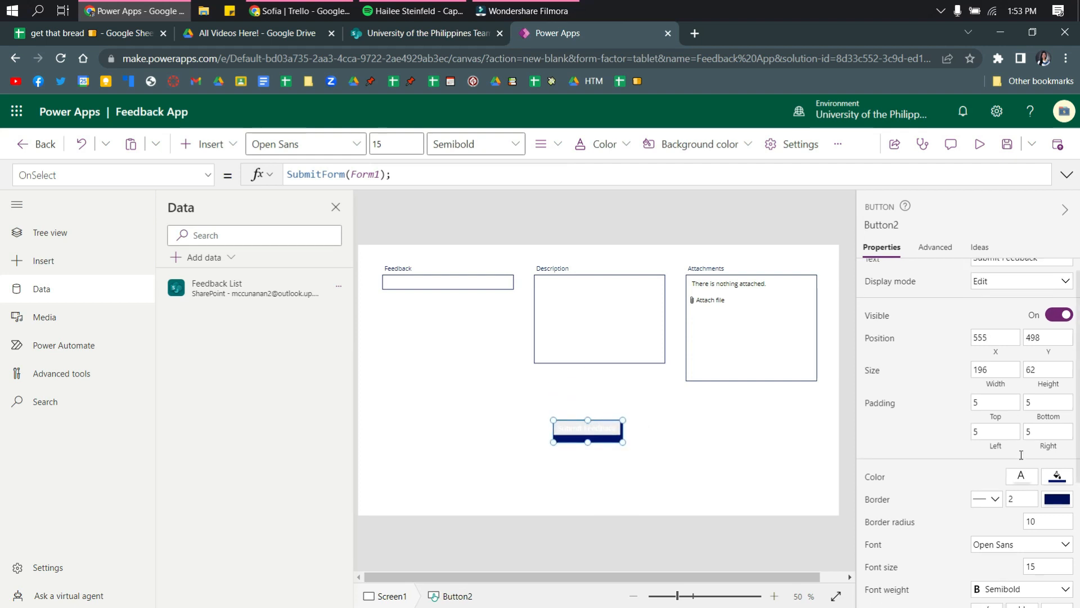
left_click(1004, 463)
left_click(1008, 497)
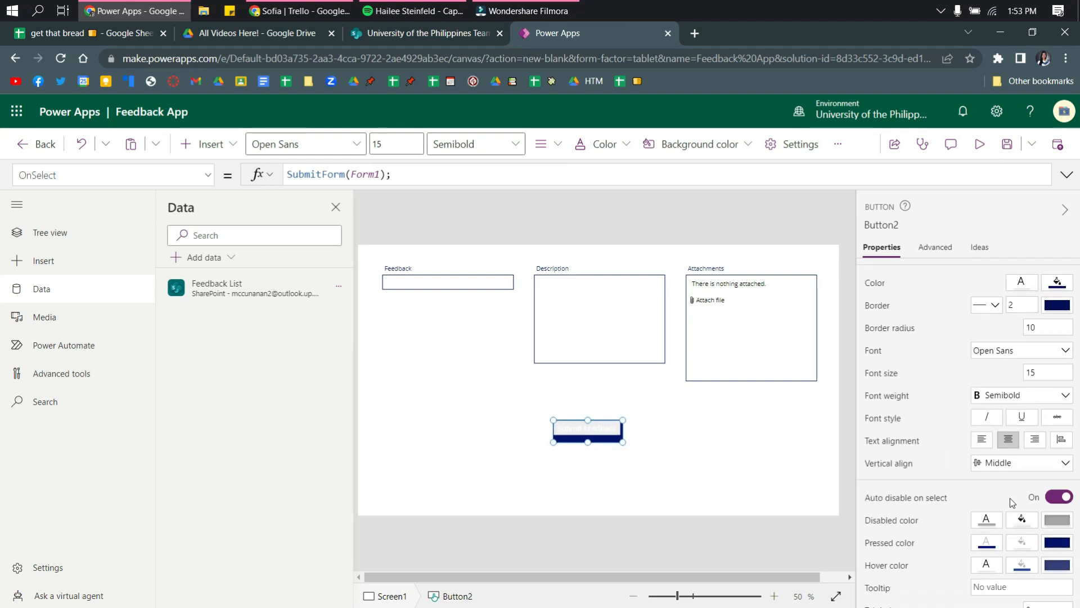
left_click(1057, 519)
left_click(1050, 520)
left_click(1050, 520)
left_click(915, 369)
key("Escape")
Resize the Submit Feedback button to about 188 wide and 64 high
double_click(587, 430)
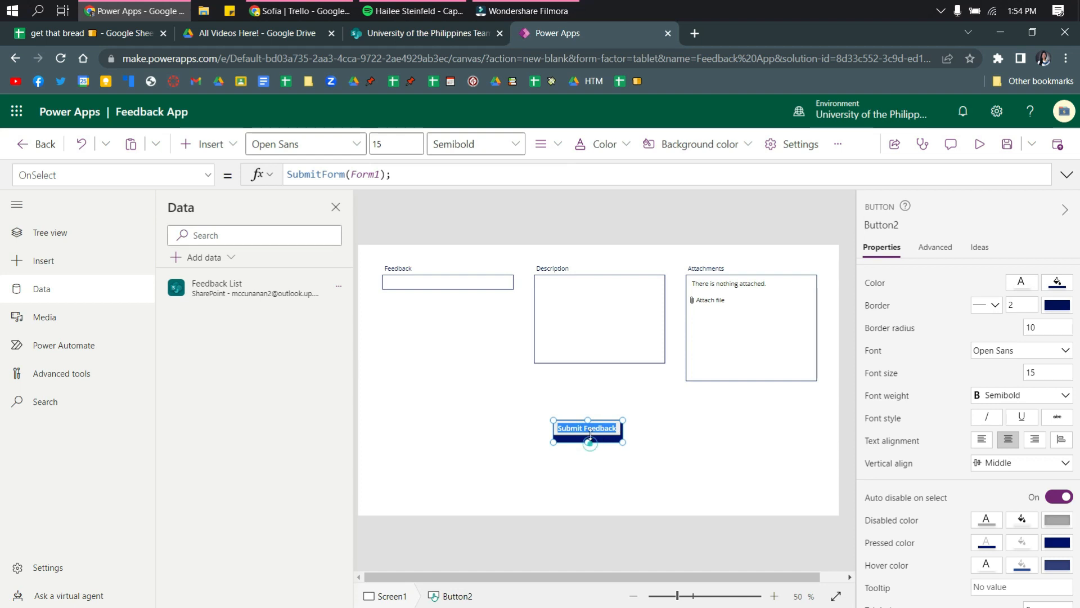
left_click_drag(587, 441, 587, 433)
mouse_move(623, 434)
left_mouse_down()
mouse_move(639, 438)
mouse_move(622, 429)
mouse_move(627, 447)
left_mouse_up()
left_click_drag(621, 444, 621, 445)
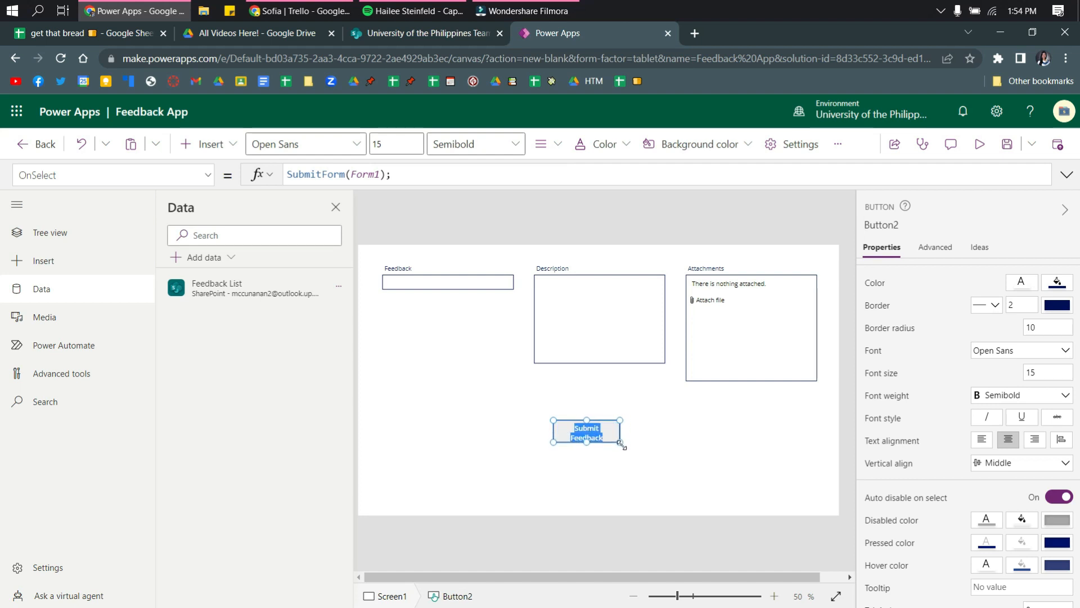
Change the Submit Feedback button's text colour to dark blue and center the button beneath the Description box
scroll(1006, 441, "up", 4)
scroll(990, 462, "down", 3)
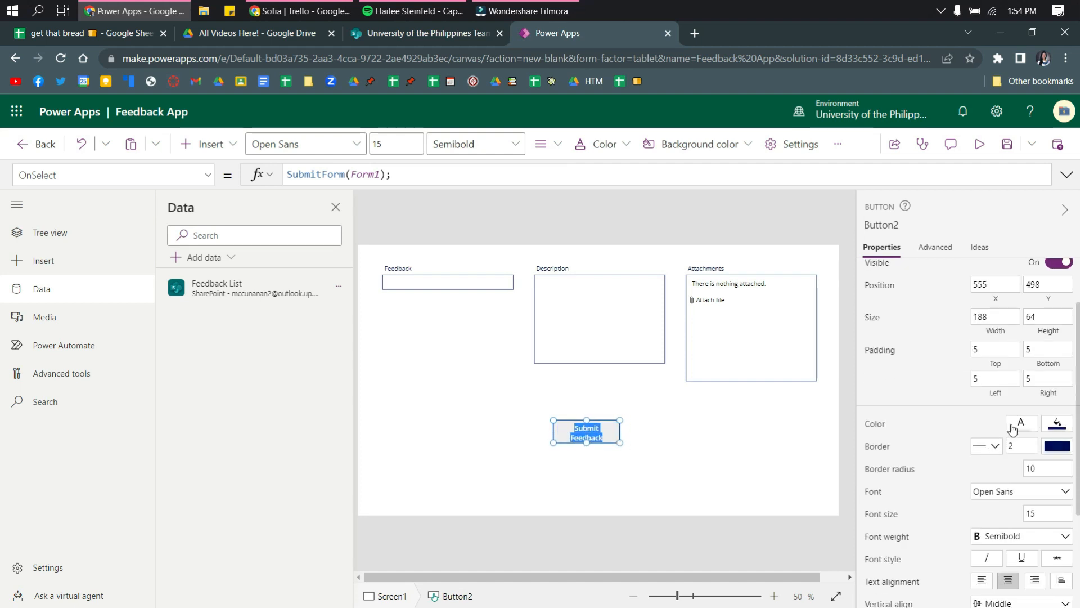
left_click(1021, 424)
left_click(648, 473)
left_click_drag(595, 431, 609, 413)
left_click(765, 450)
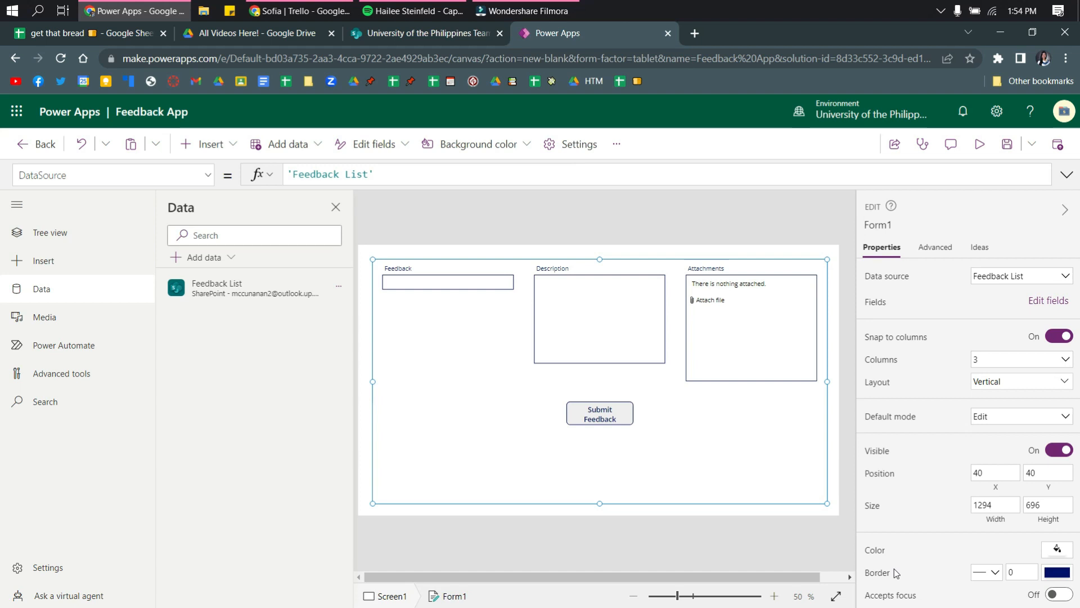
left_click(582, 407)
left_click(1063, 486)
left_click(1057, 486)
scroll(1047, 472, "up", 5)
scroll(1011, 428, "down", 5)
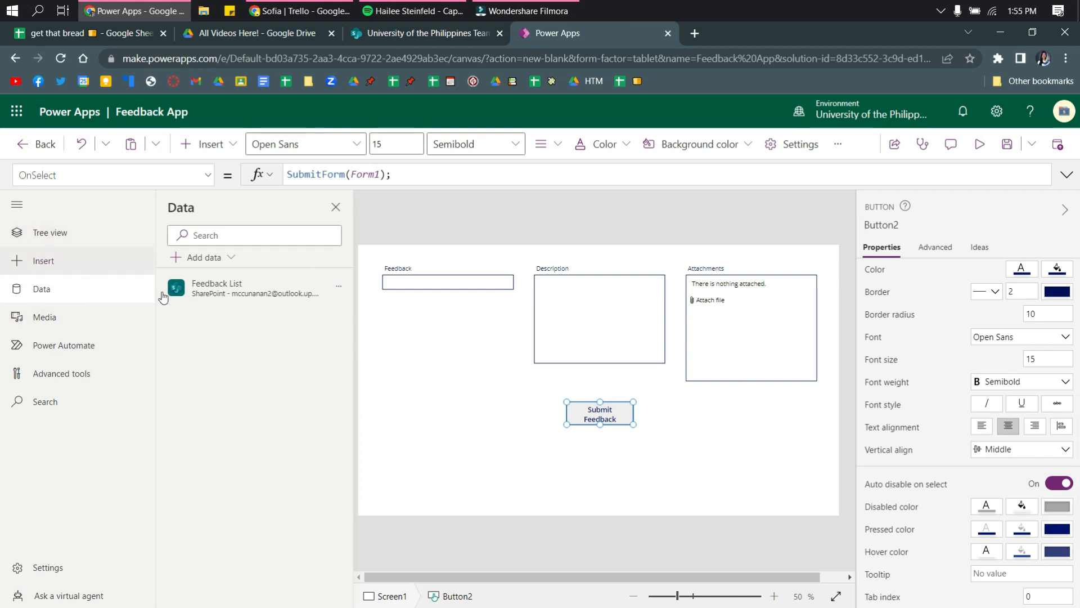
left_click(469, 441)
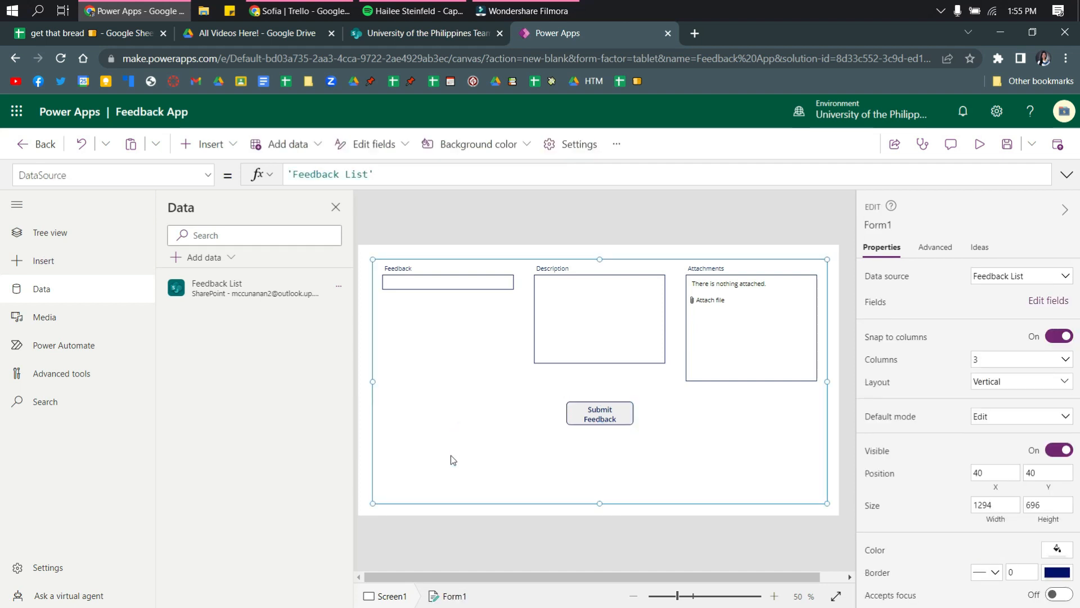
left_click(644, 522)
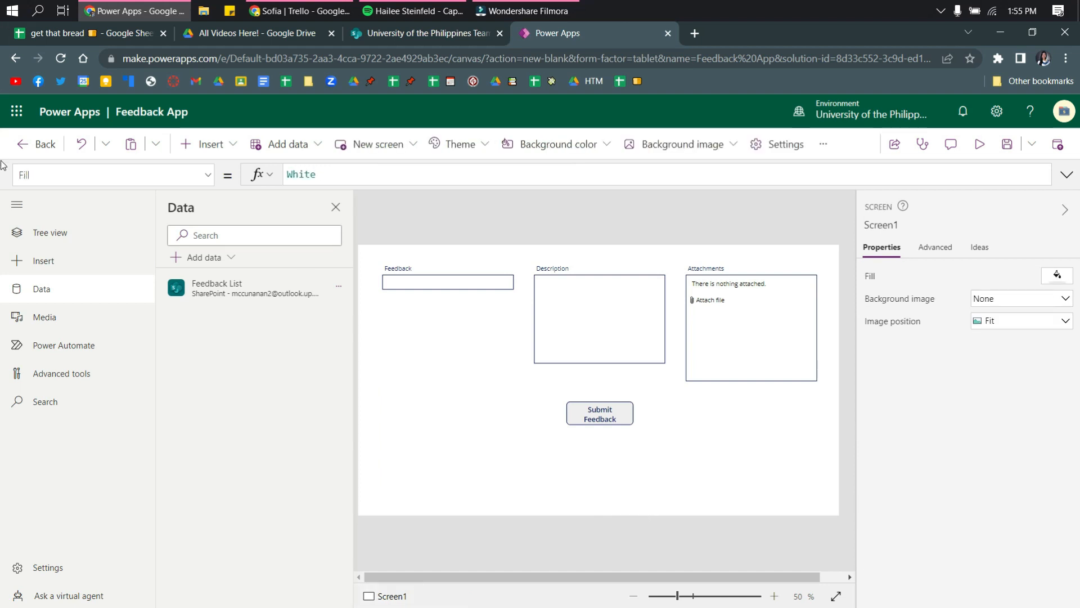
Insert a vertical gallery on Screen1 and set its data source to Feedback List
left_click(12, 206)
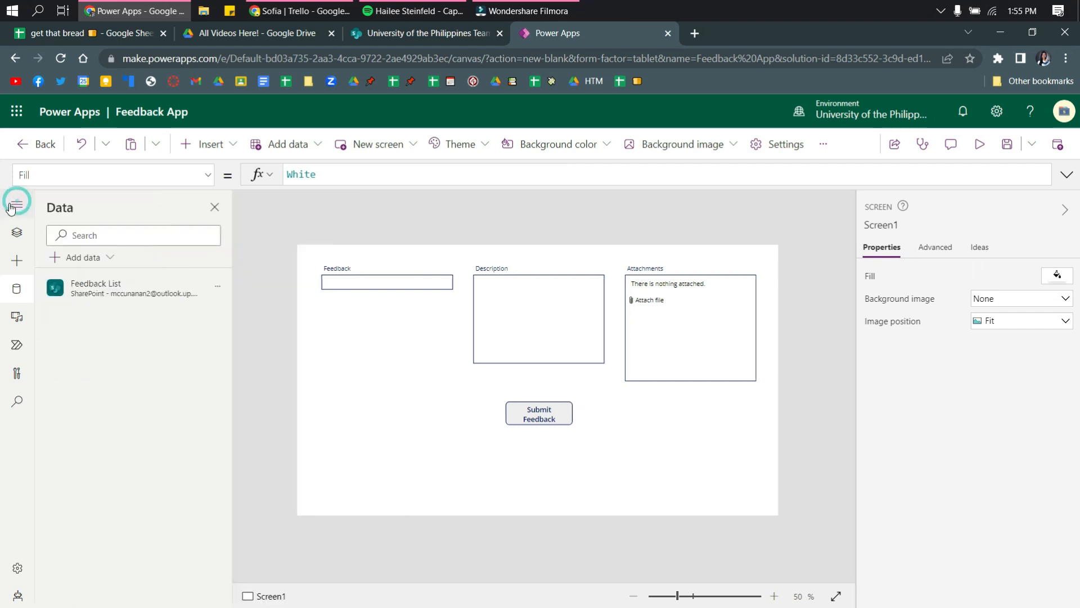
left_click(17, 259)
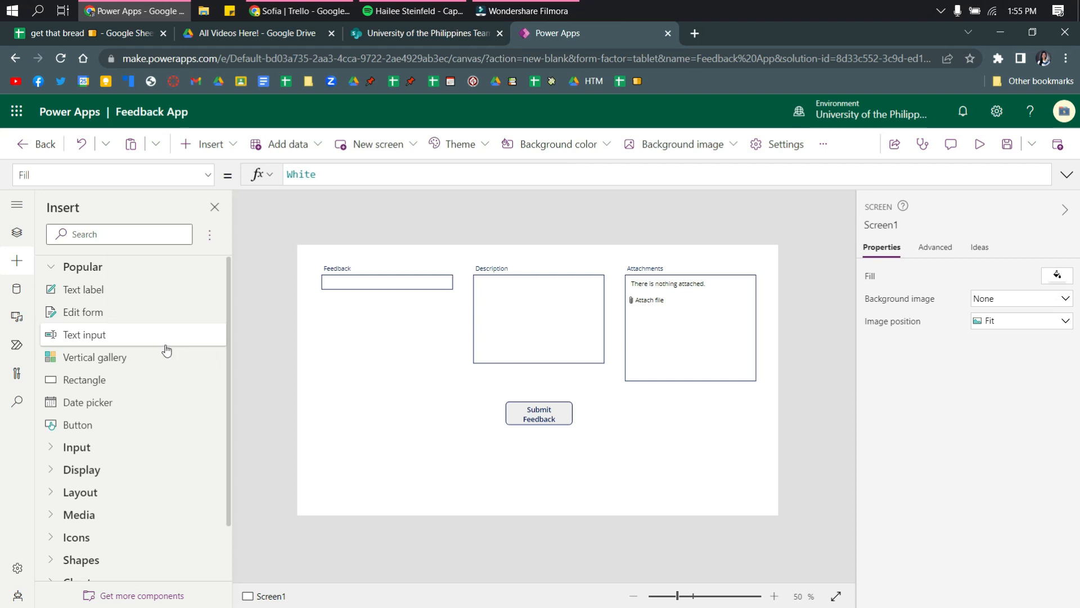
left_click(112, 469)
scroll(135, 478, "down", 3)
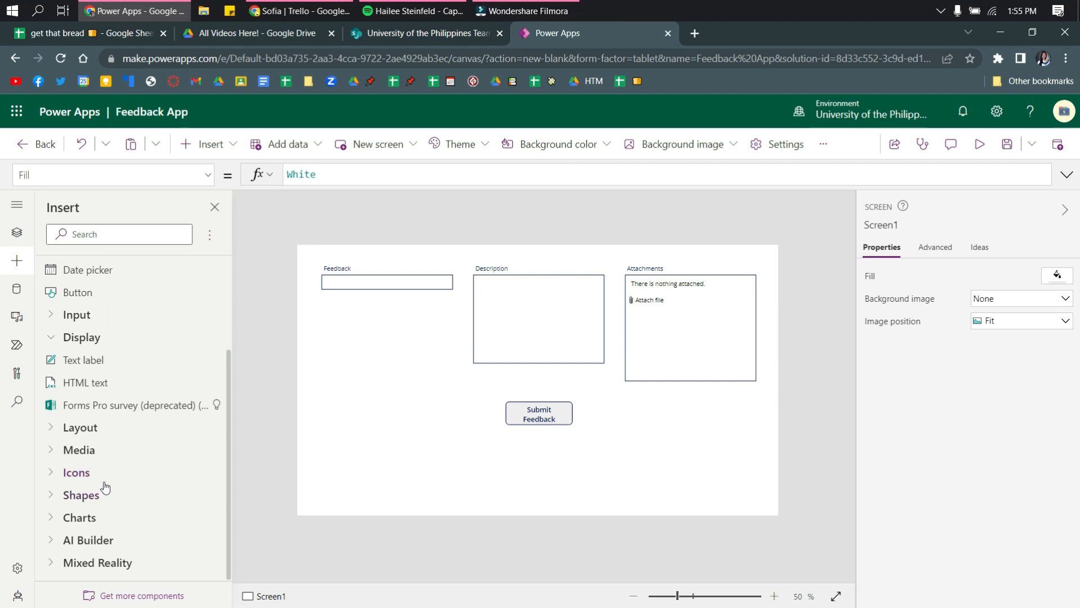
left_click(94, 432)
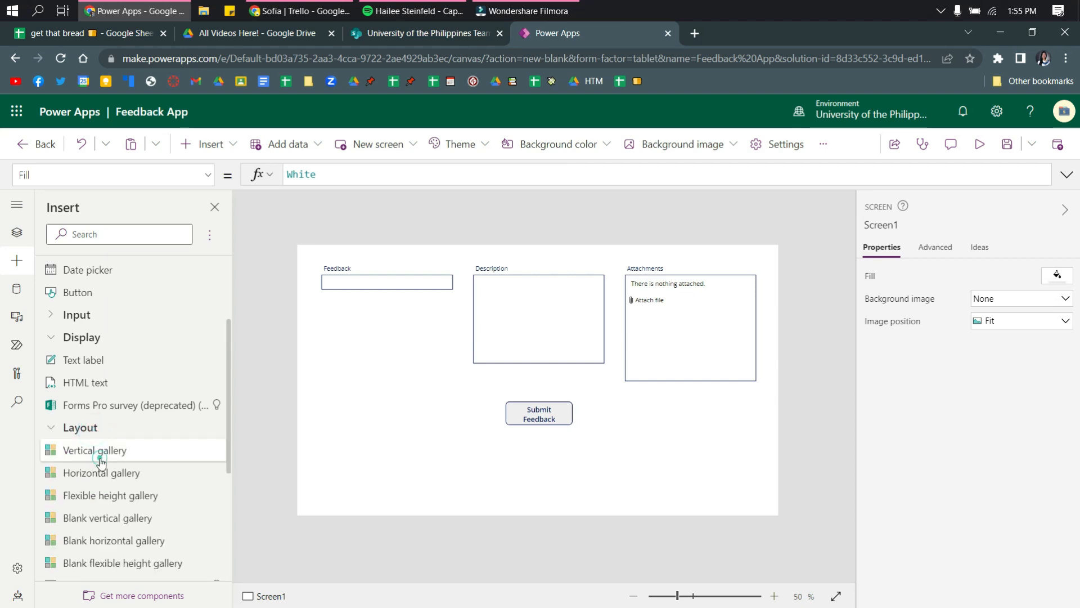
left_click(125, 448)
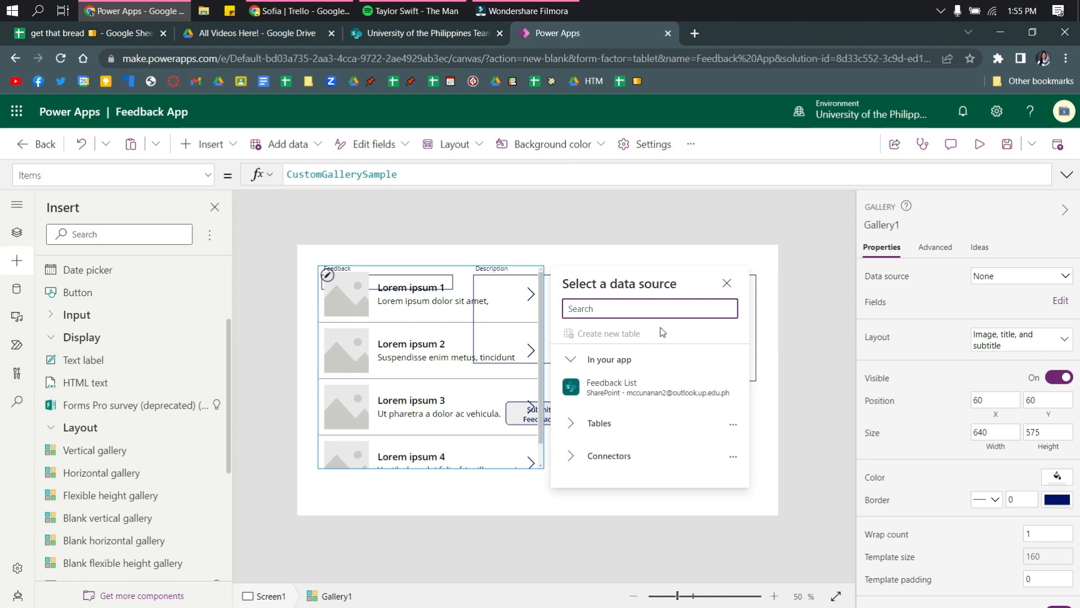
left_click(1001, 281)
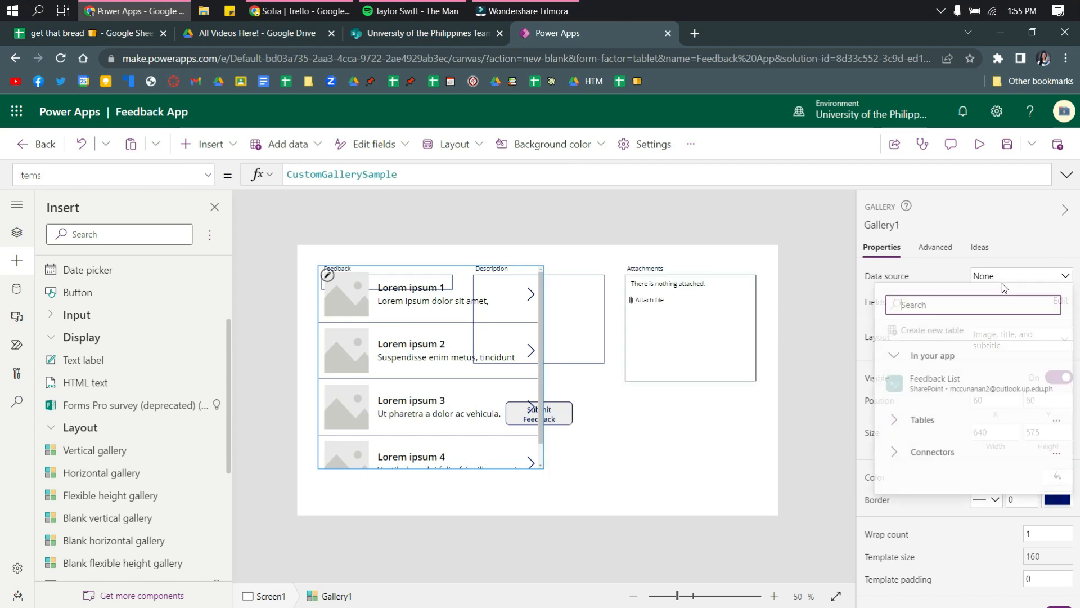
left_click(954, 378)
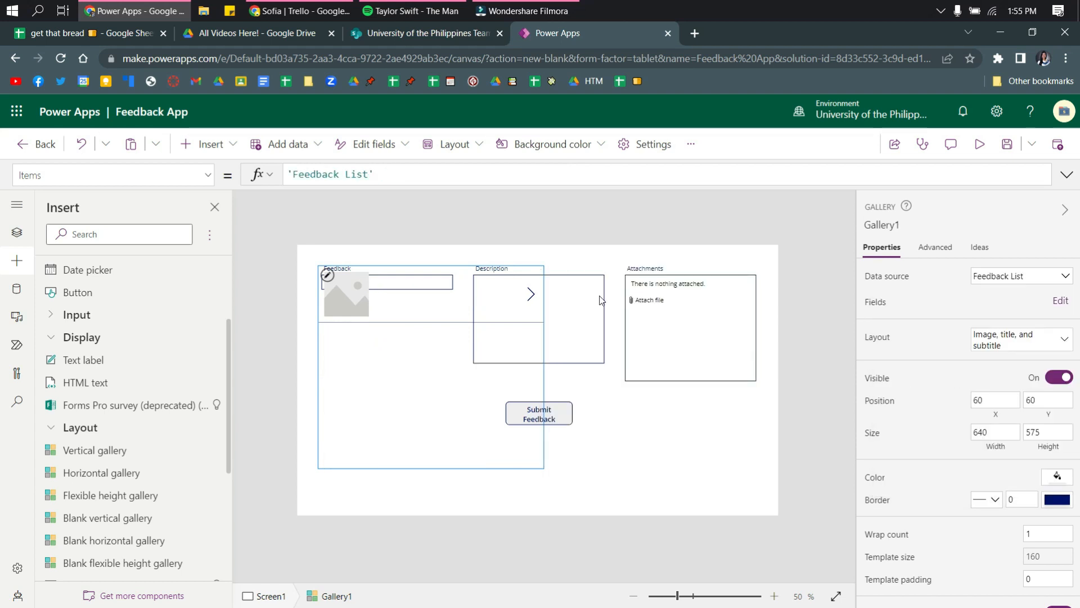
Widen the gallery to about 956, try to move it below the form fields, and delete it
left_click(513, 370)
left_click_drag(544, 366, 654, 366)
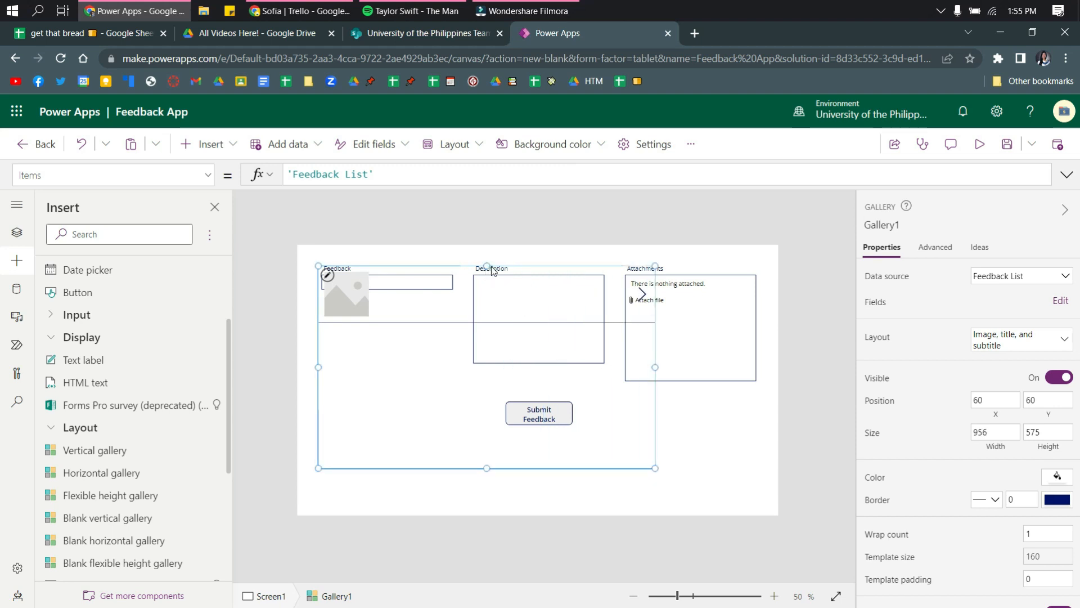
left_click(497, 292)
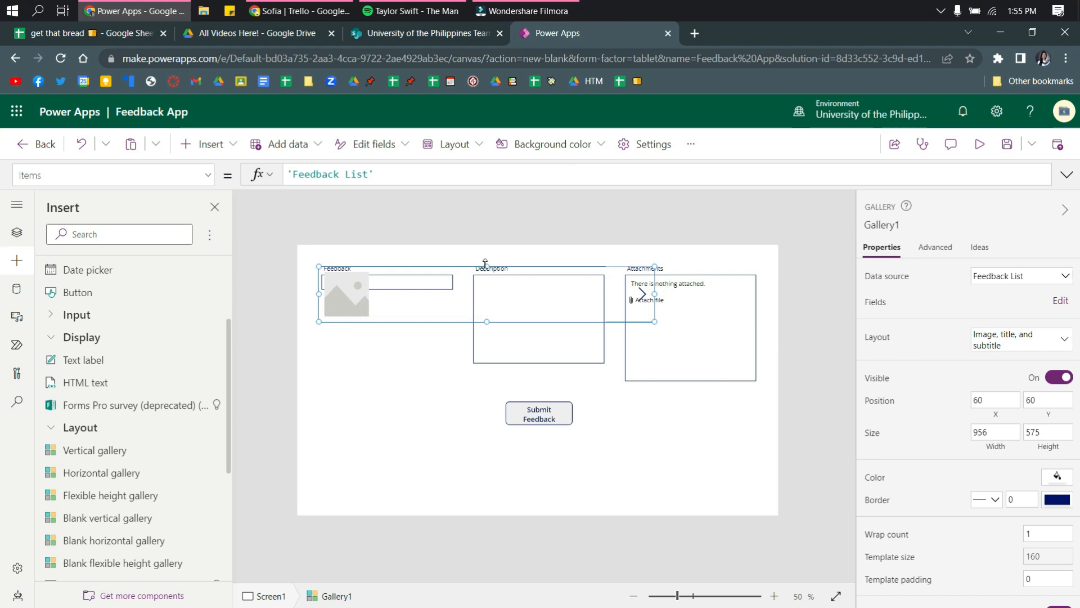
left_click_drag(465, 264, 349, 496)
left_click_drag(356, 373, 248, 531)
key("Delete")
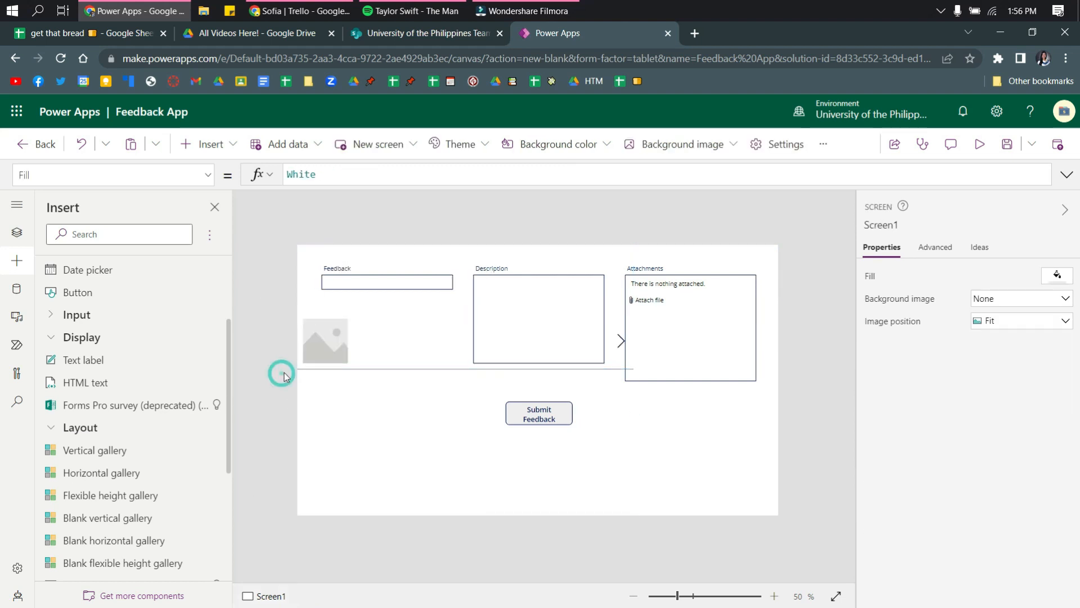
Insert a new vertical gallery about 1120 by 203 beneath the Submit Feedback button, using Feedback List as its data source
left_click(79, 450)
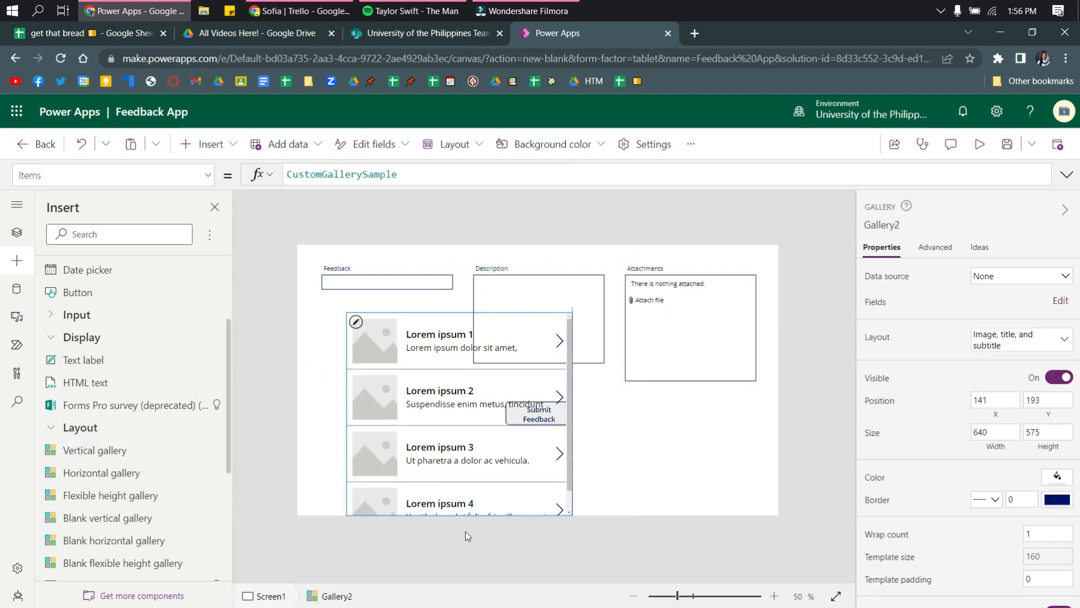
left_click_drag(450, 296, 460, 434)
left_click_drag(568, 469, 737, 468)
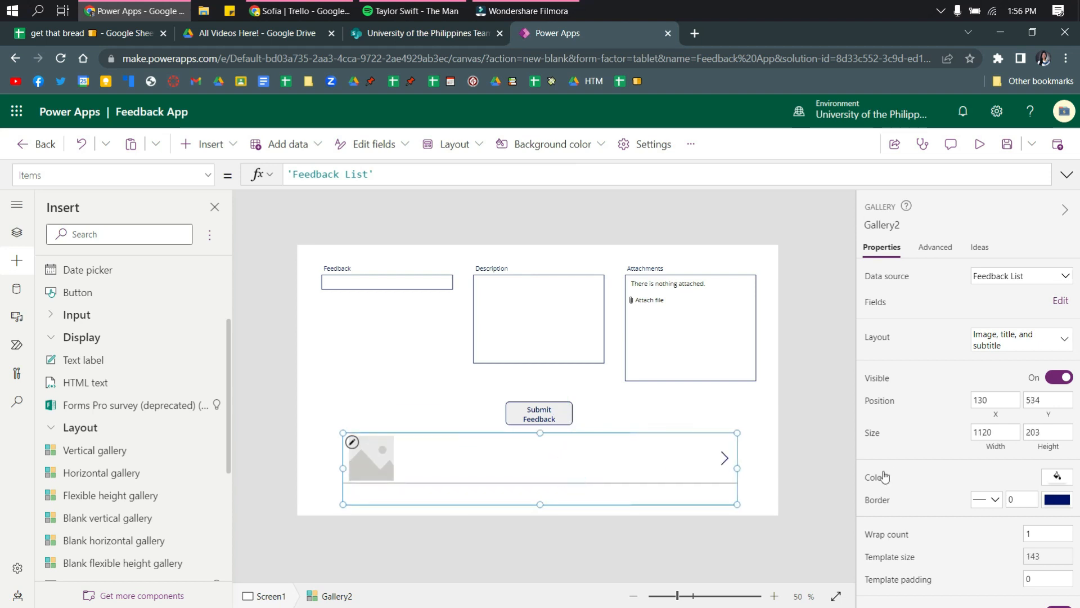
Set the gallery's layout to Image, title, subtitle, and body, and map its Body1 field to Description
left_click(1021, 339)
scroll(791, 472, "down", 3)
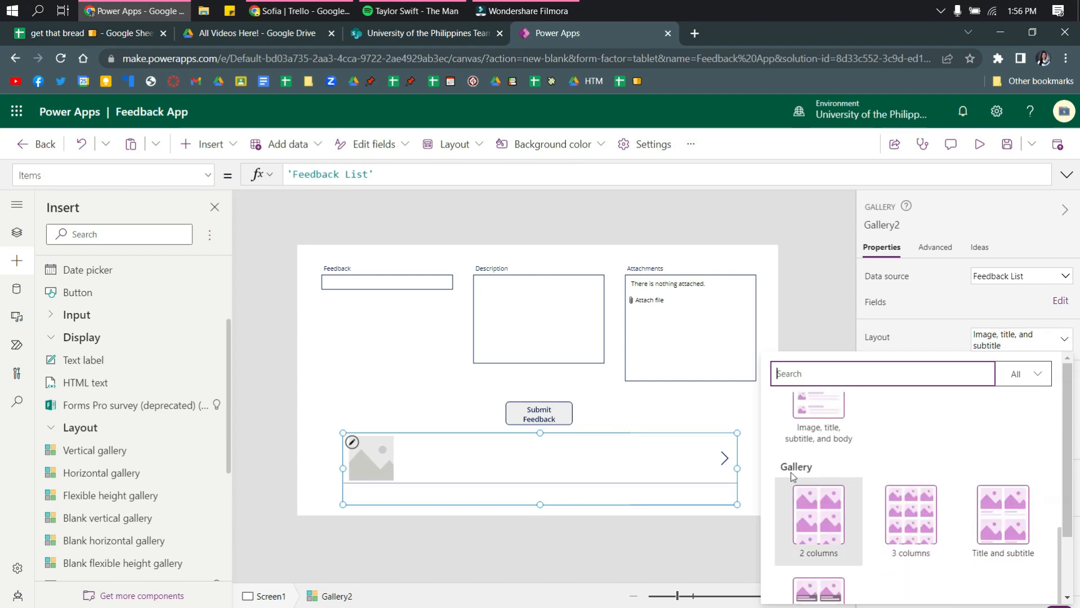
left_click(812, 423)
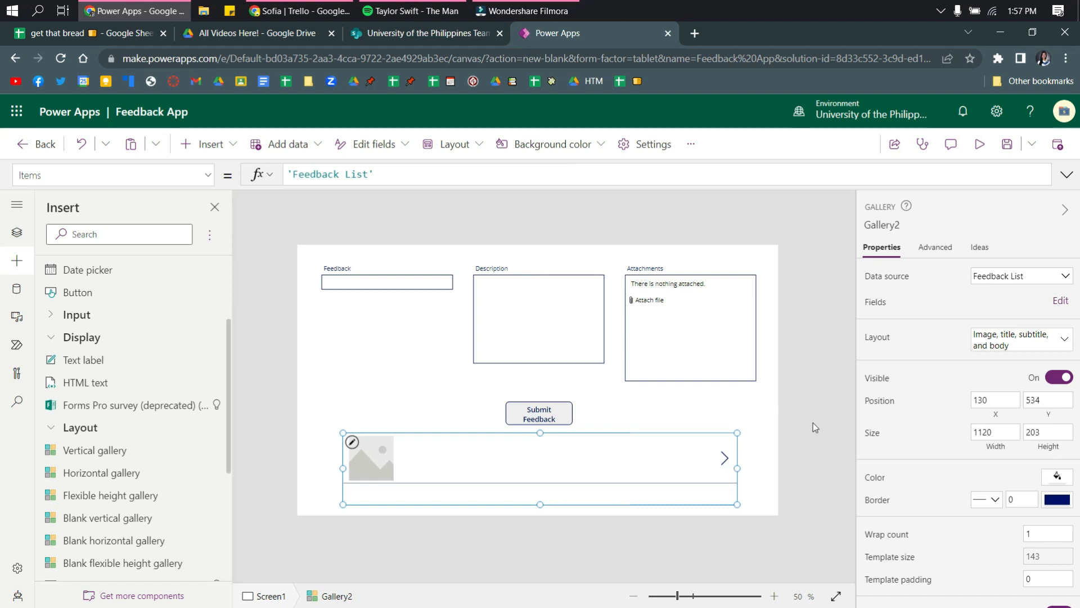
left_click(1053, 302)
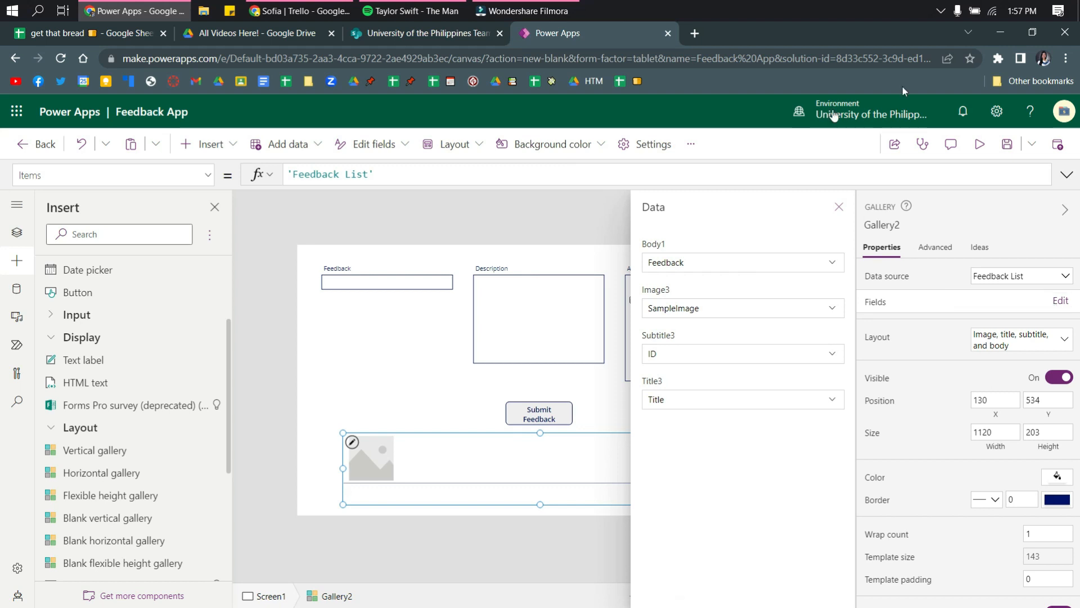
left_click(715, 262)
left_click(717, 537)
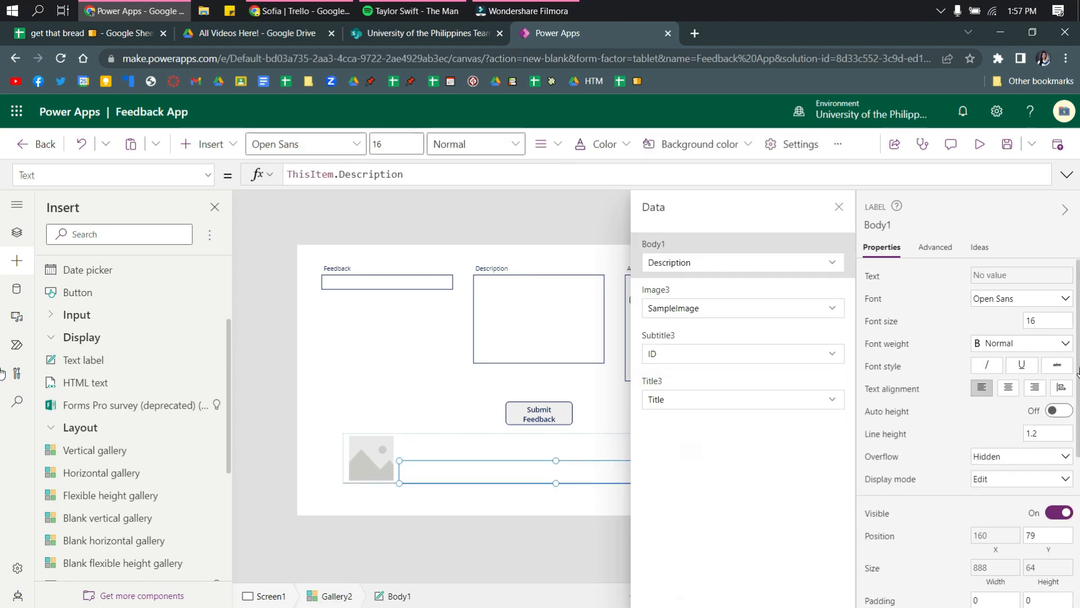
left_click(489, 7)
left_click(319, 6)
left_click(135, 10)
Map the gallery's Subtitle3 field to Created and its Title3 field to Feedback
left_click(687, 352)
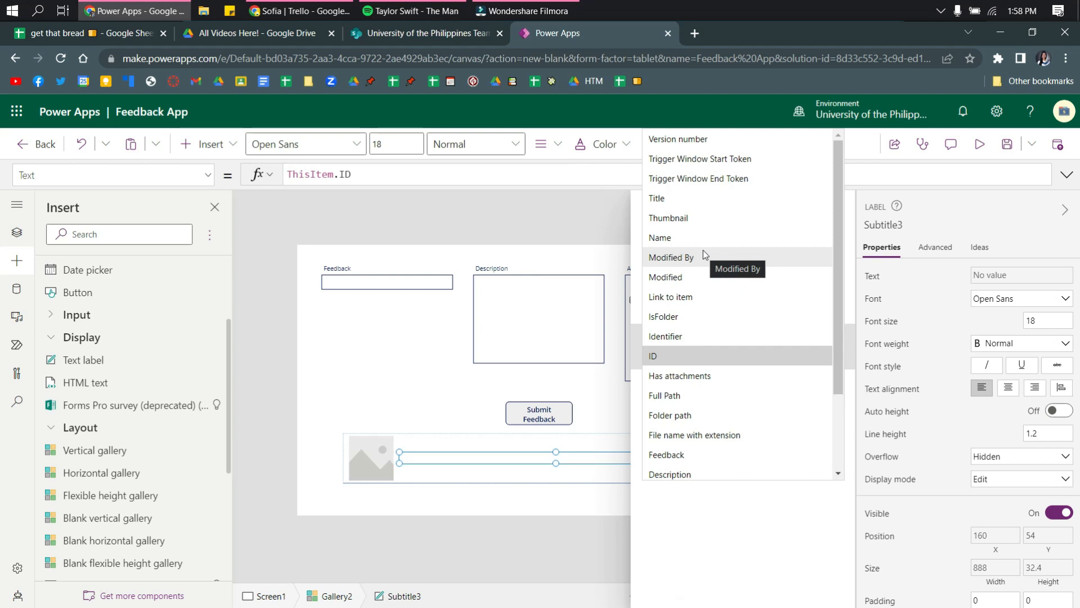
scroll(693, 450, "down", 2)
left_click(693, 411)
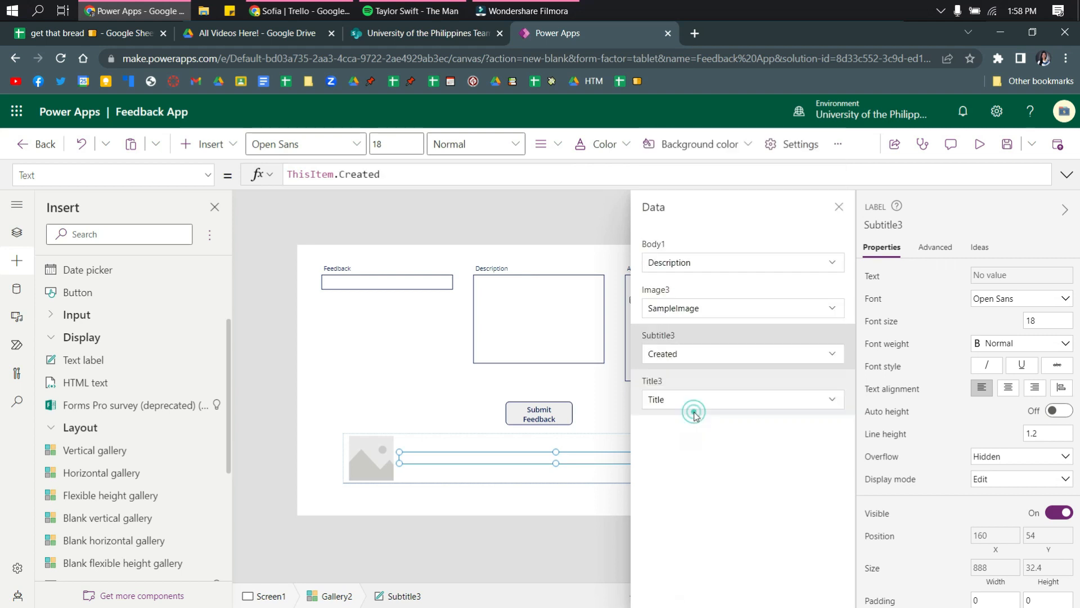
left_click(751, 403)
left_click(774, 445)
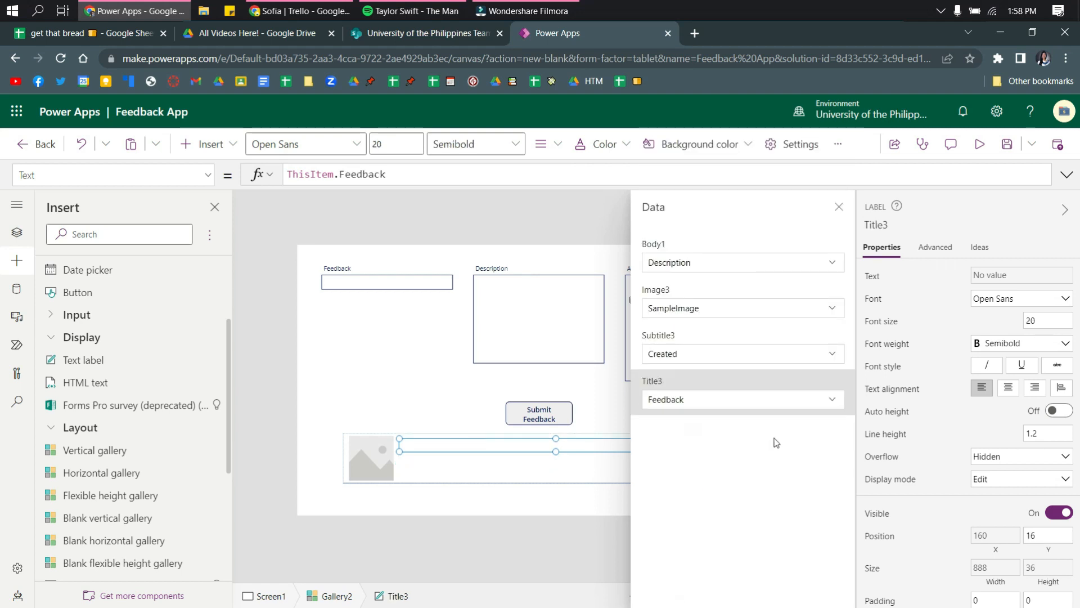
left_click(839, 206)
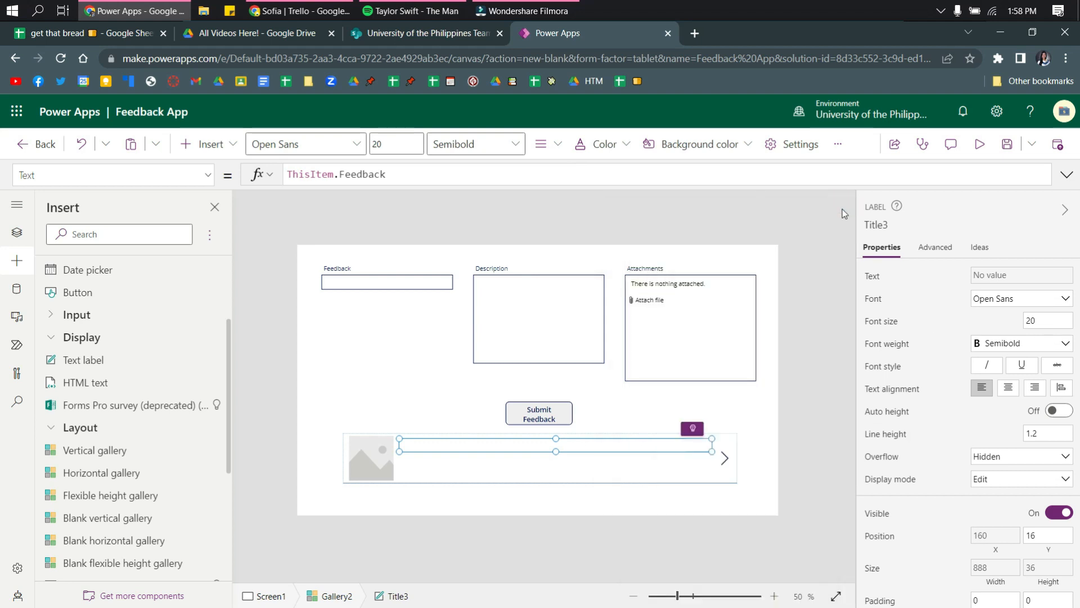
left_click(842, 208)
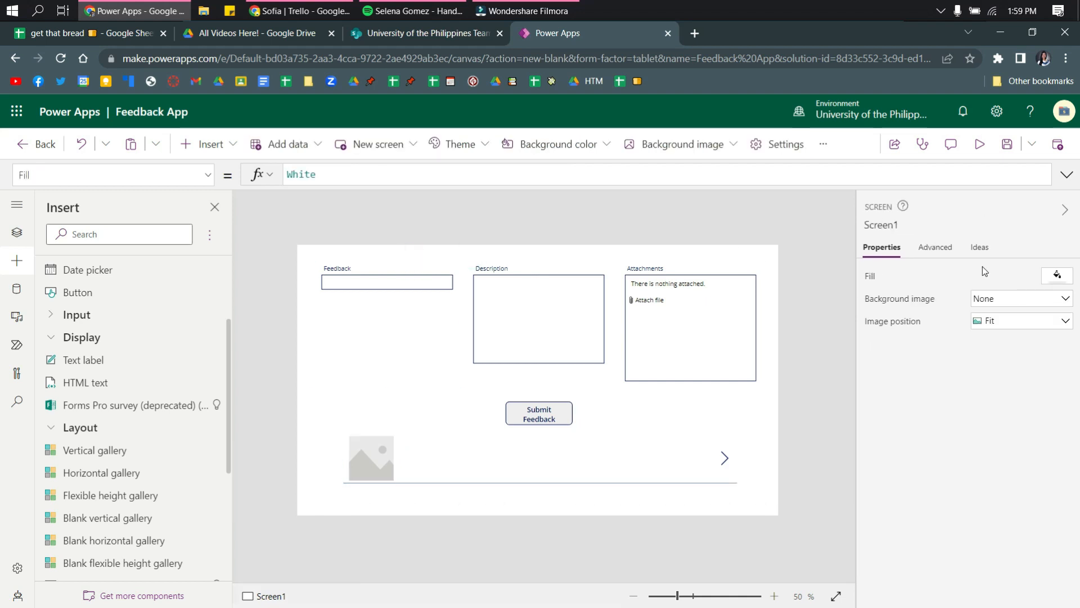
Set the default mode of Form1 to New
left_click(17, 232)
left_click(17, 205)
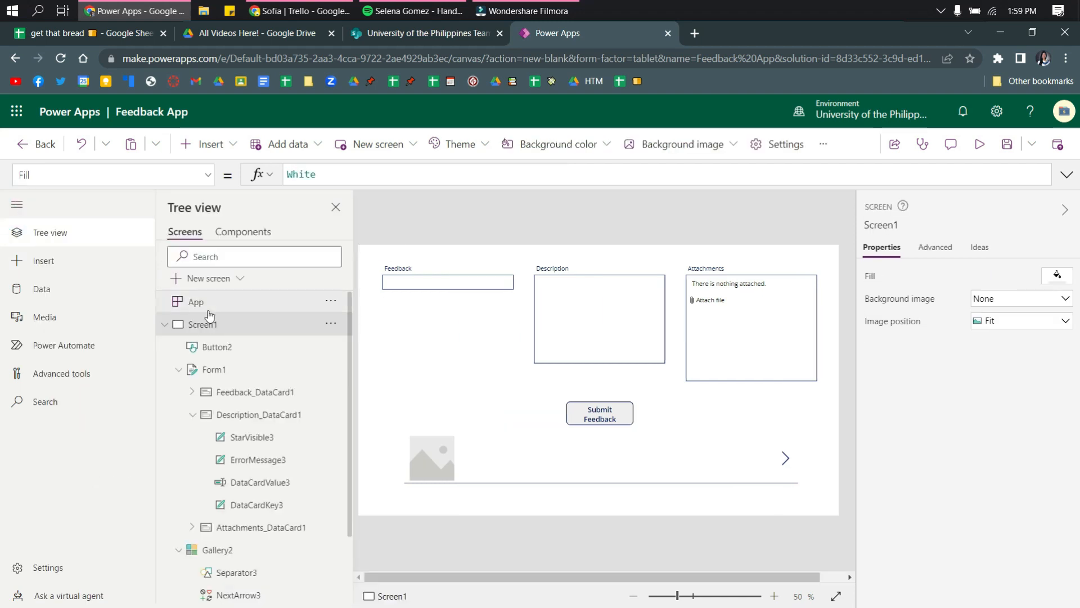
left_click(235, 372)
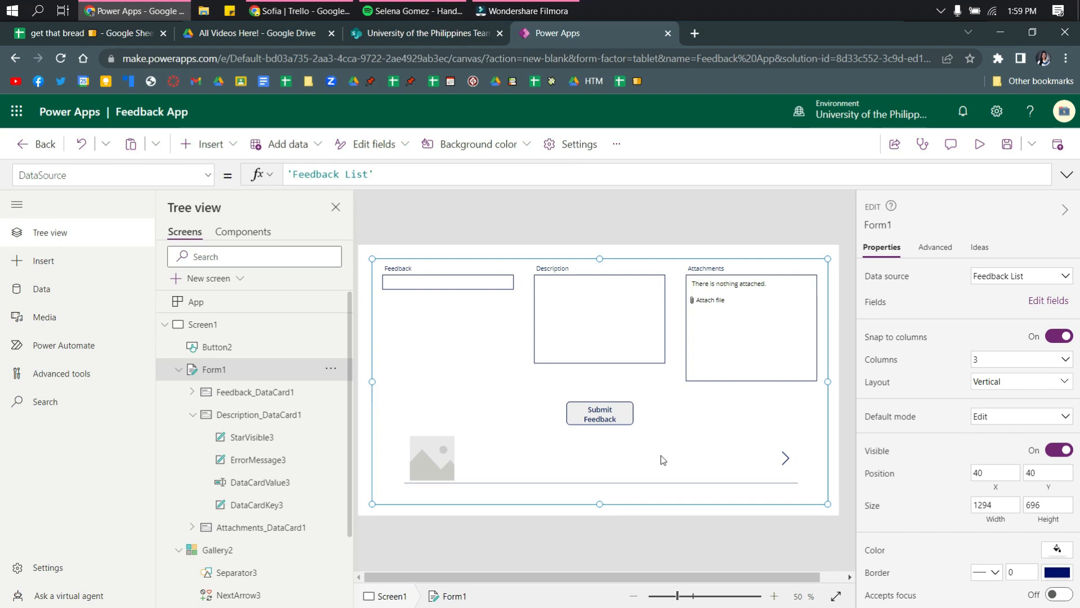
left_click(973, 419)
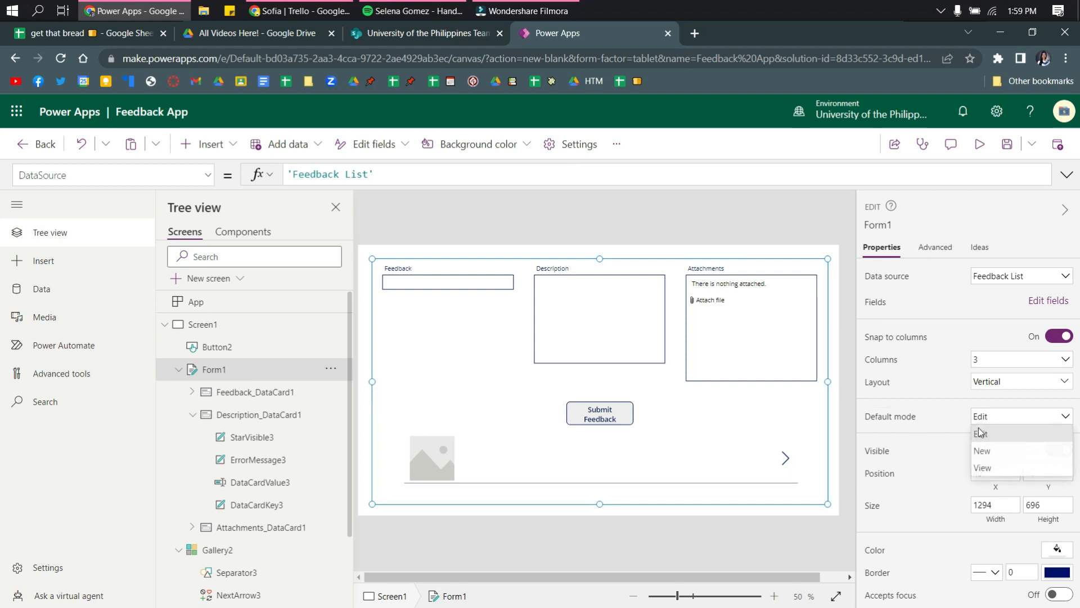
left_click(999, 454)
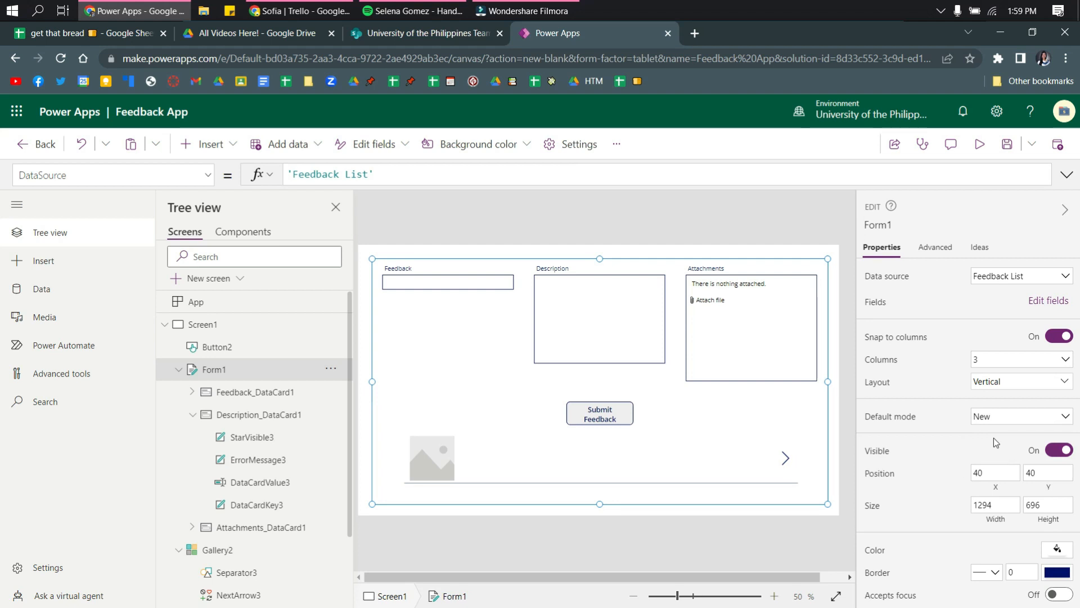
Preview the app and try to submit the feedback "Teting" with the description "Here's a demo"
left_click(978, 151)
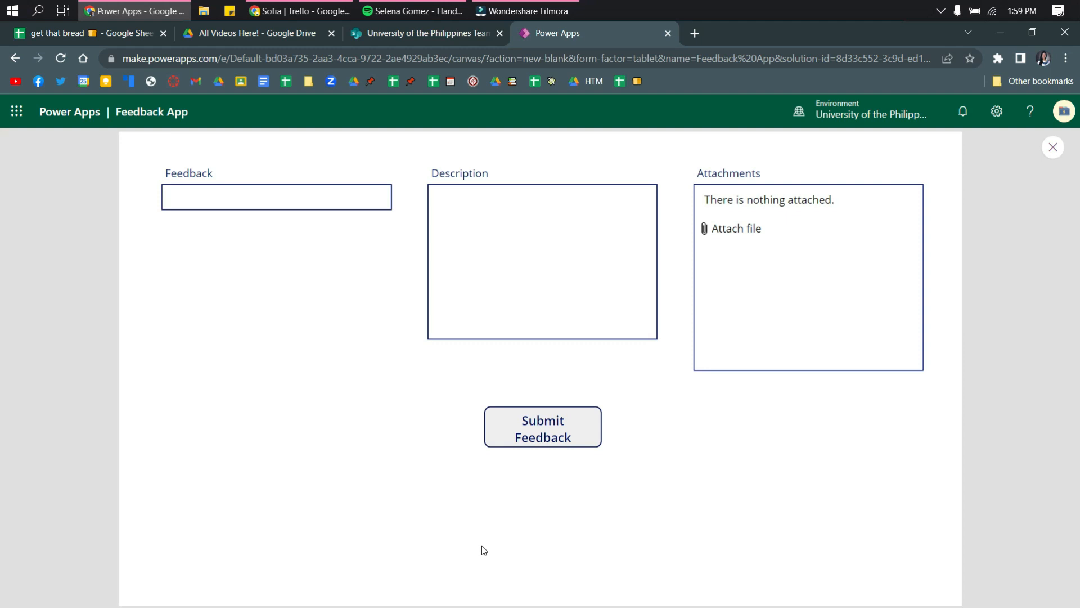
left_click(315, 194)
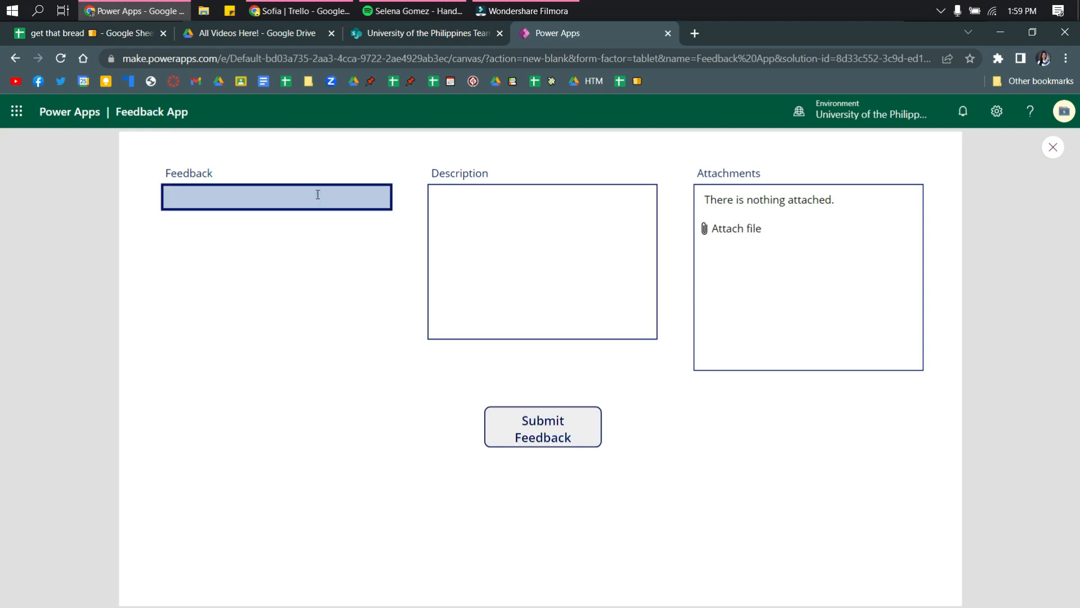
type("Teting")
key("Tab")
type("Here's a demo")
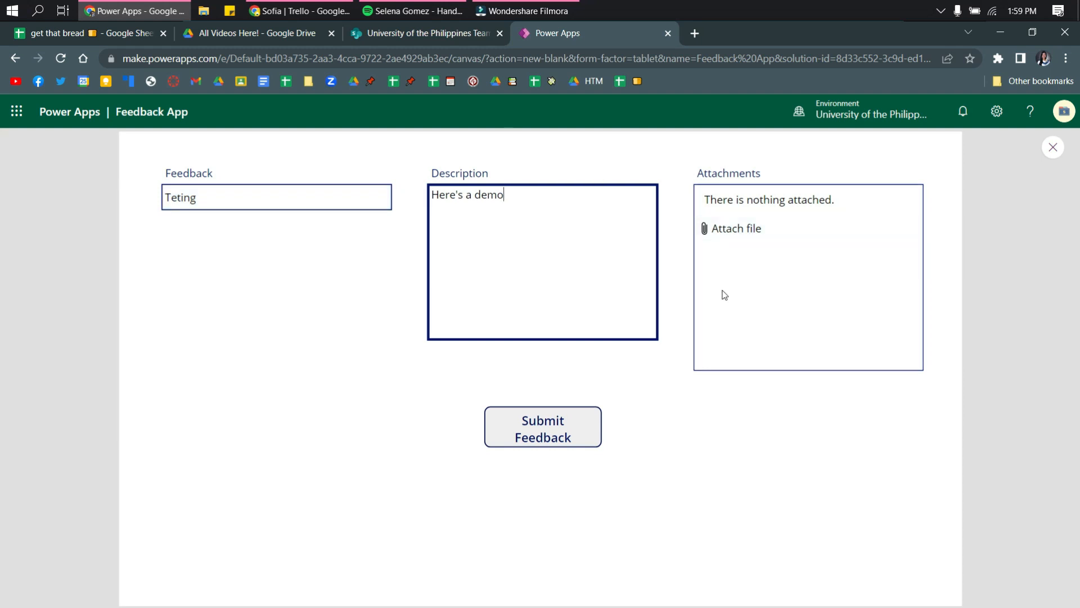
left_click(526, 437)
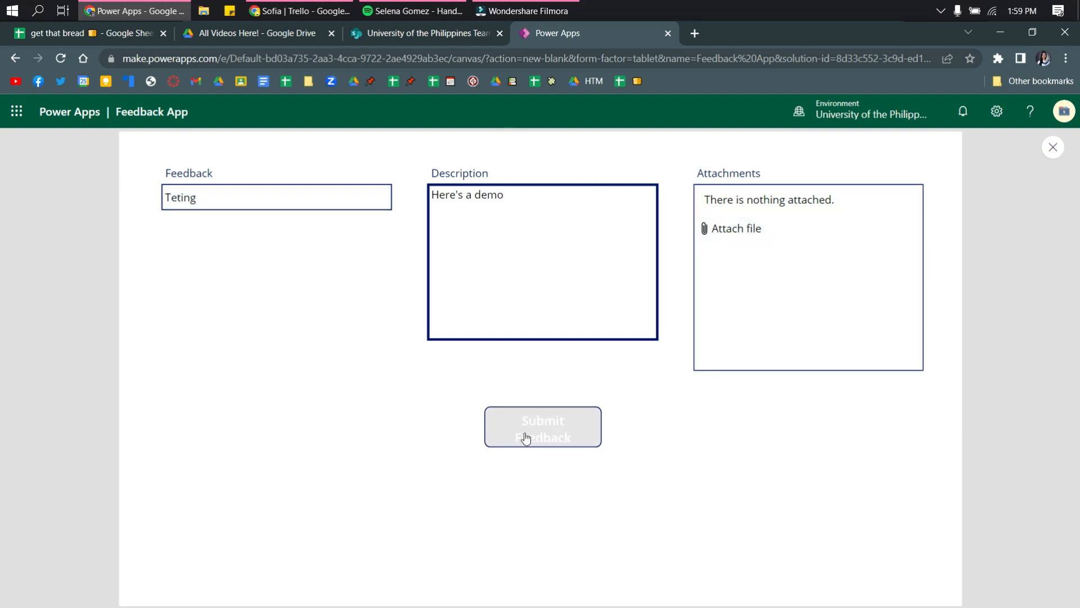
left_click(525, 437)
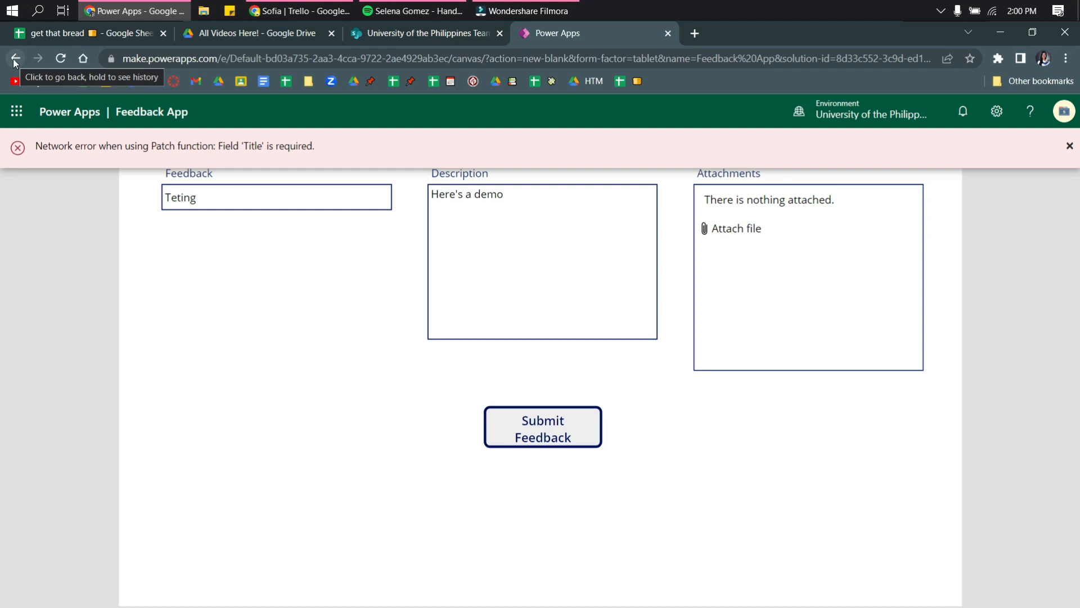
Switch to the SharePoint site and open the list settings of Feedback List
left_click(394, 37)
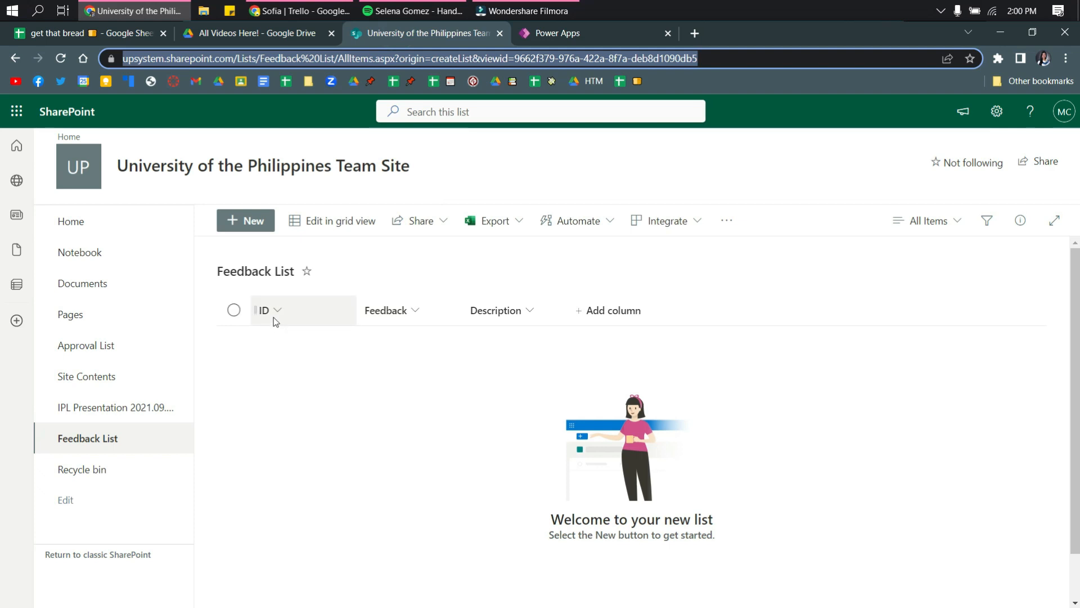
key("BackSpace")
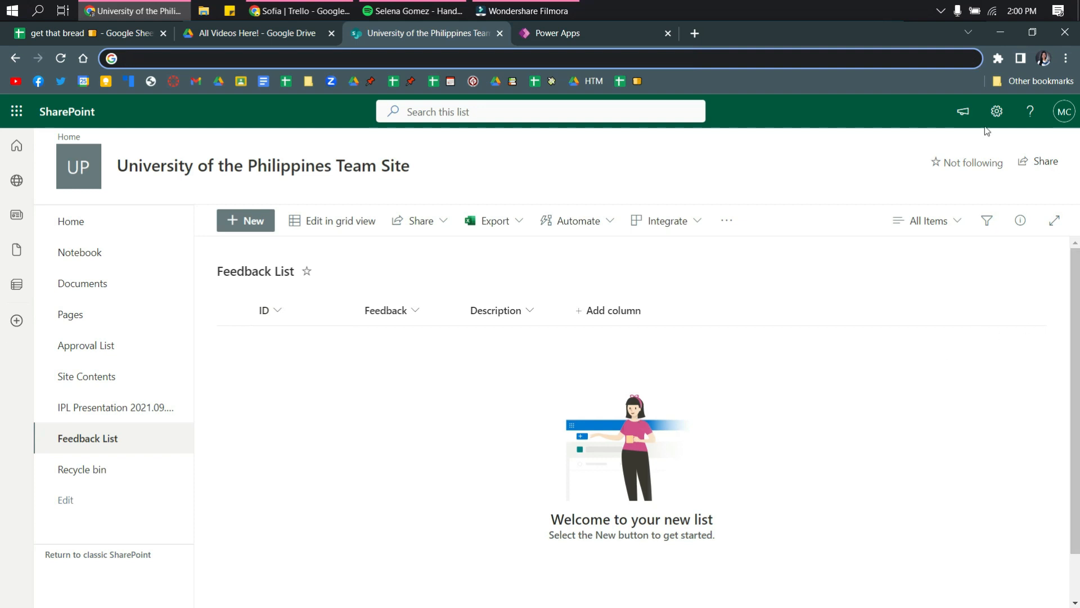
left_click(995, 115)
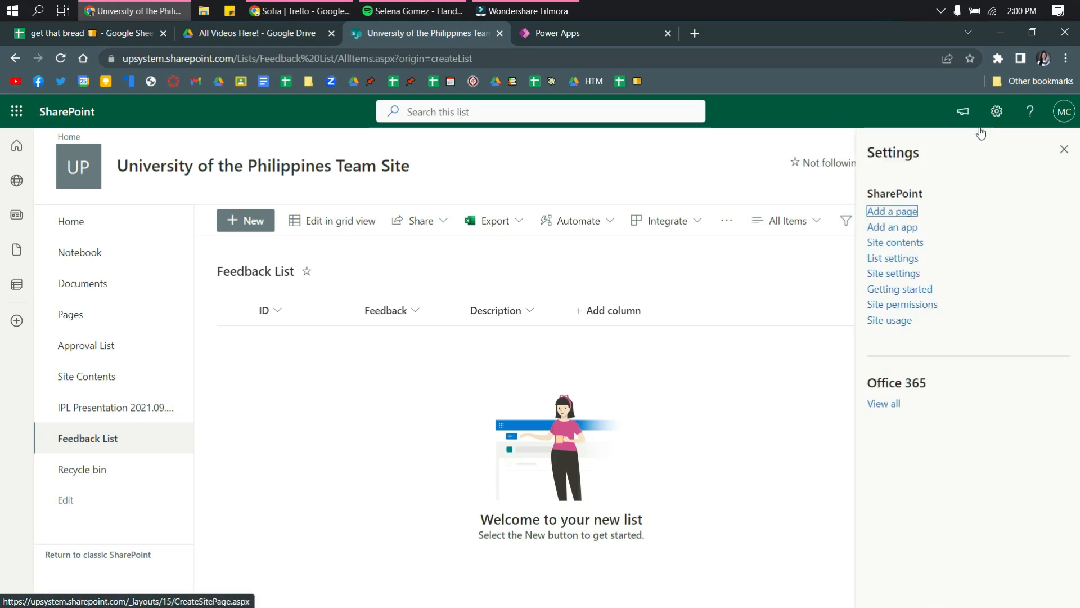
left_click(903, 259)
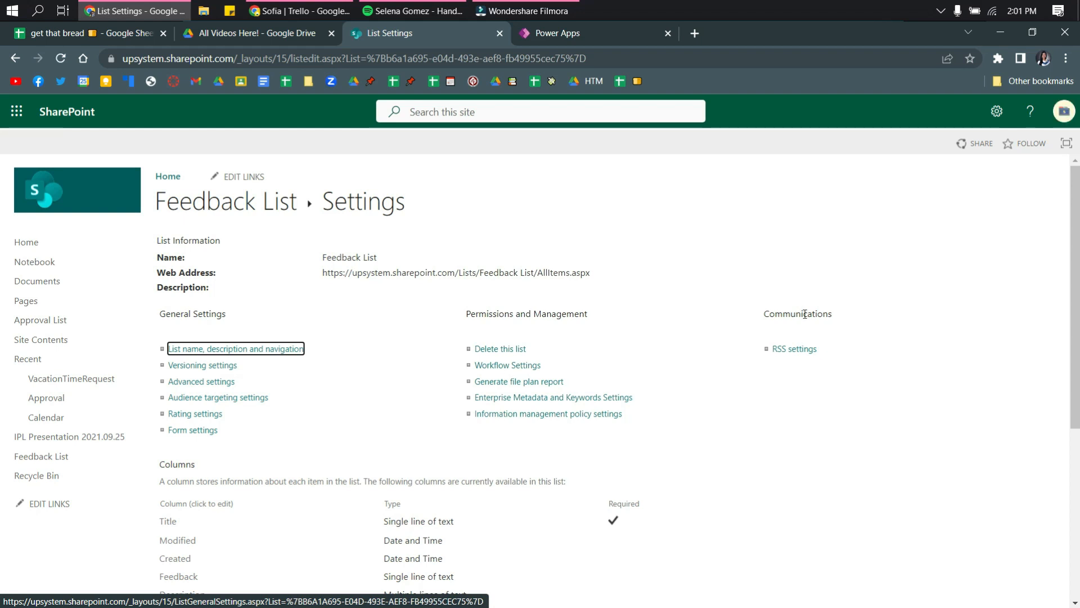
Make the Title column of Feedback List not required and save the column settings
scroll(535, 573, "down", 5)
scroll(585, 453, "up", 2)
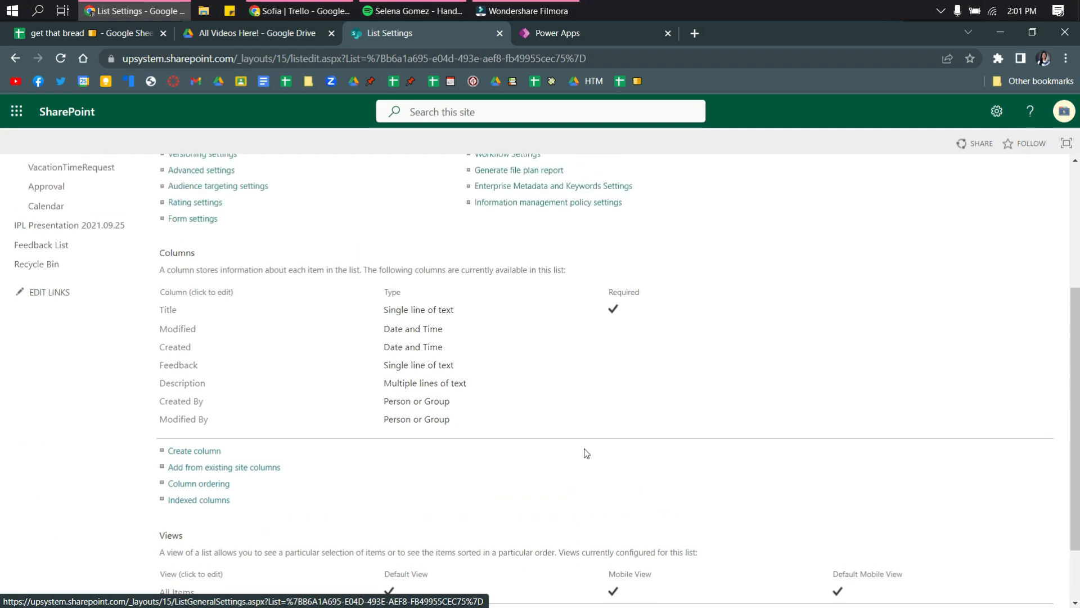
left_click(166, 309)
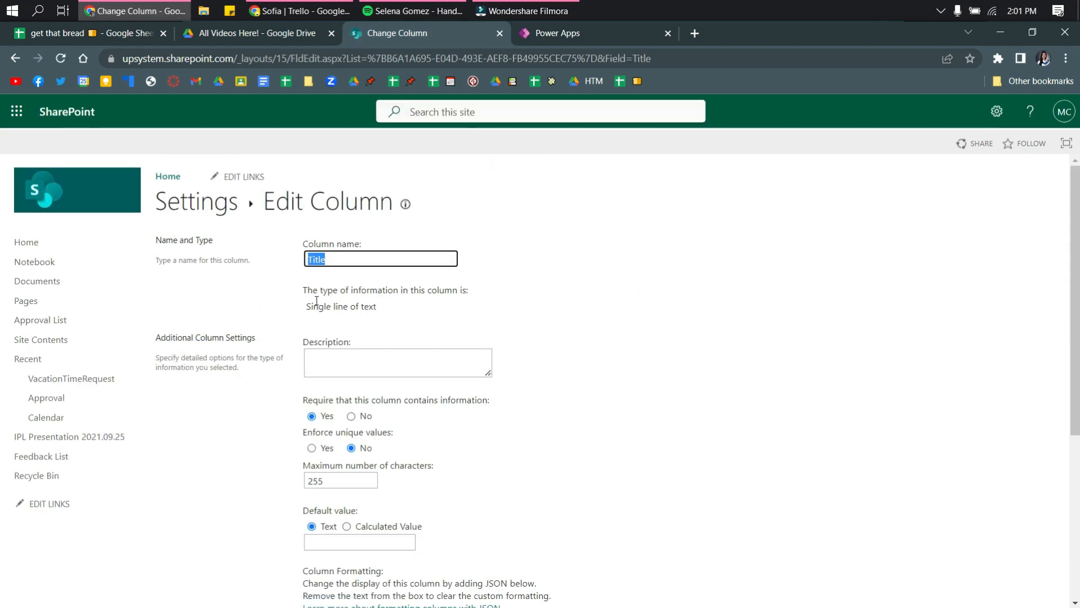
left_click(352, 416)
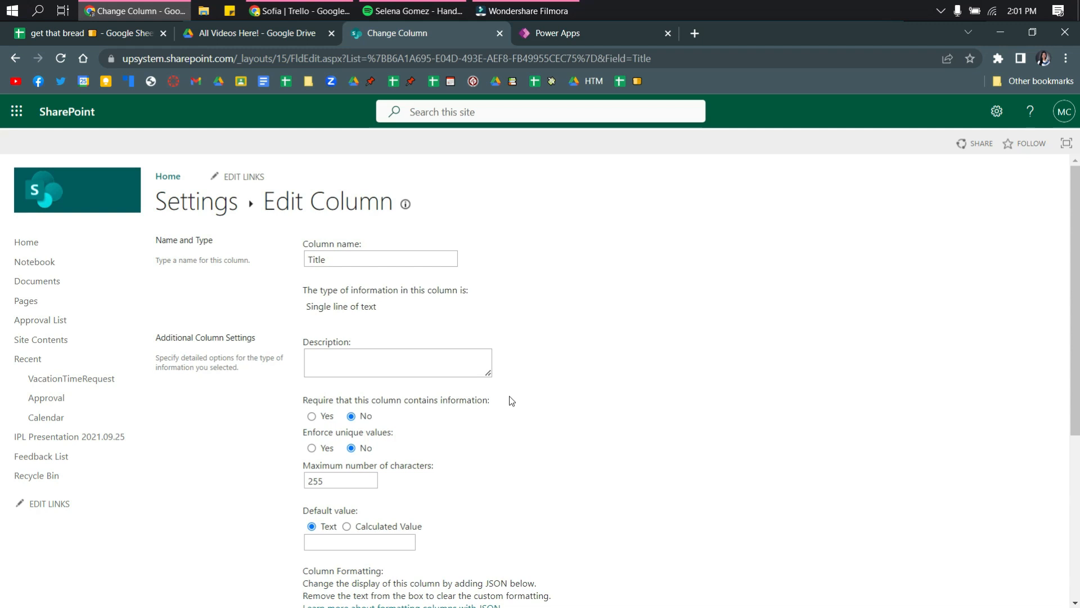
scroll(512, 401, "down", 5)
left_click(985, 535)
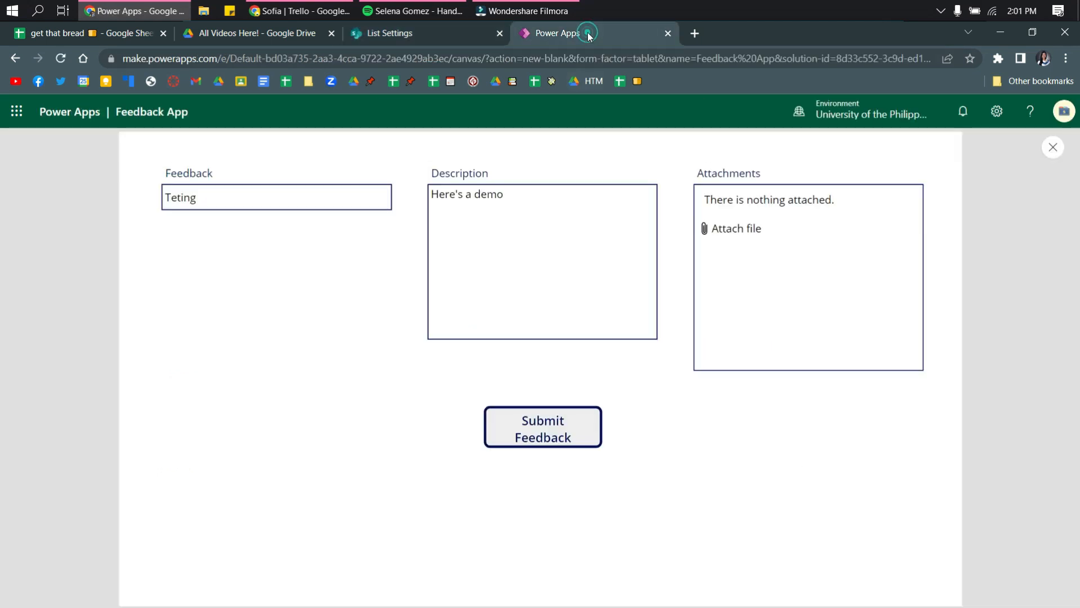
Return to the Power Apps preview, submit the filled-in feedback again and save the app
left_click(591, 33)
left_click(547, 427)
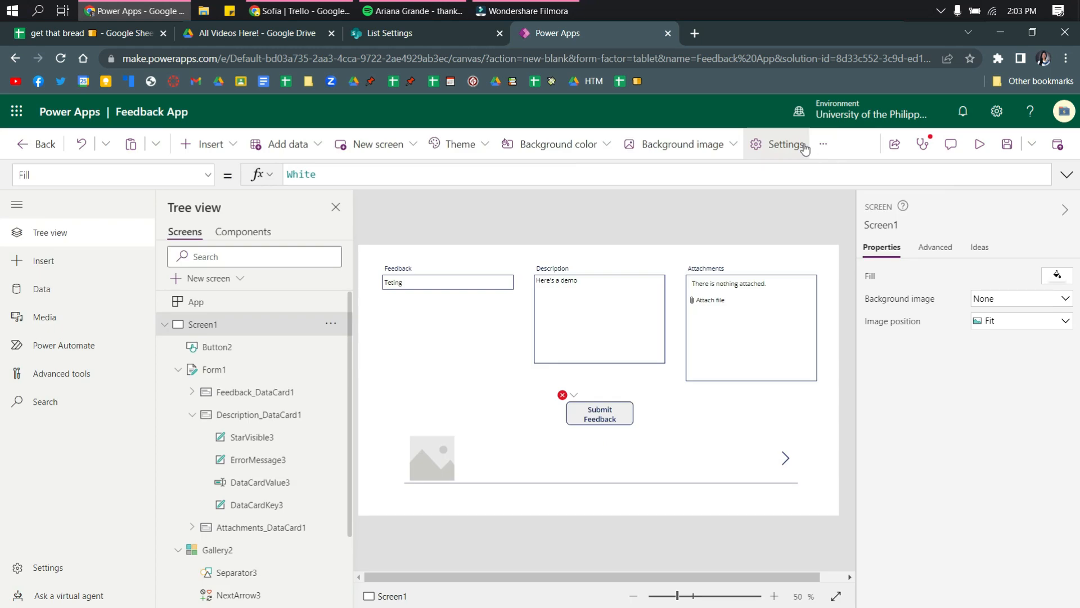
left_click(997, 151)
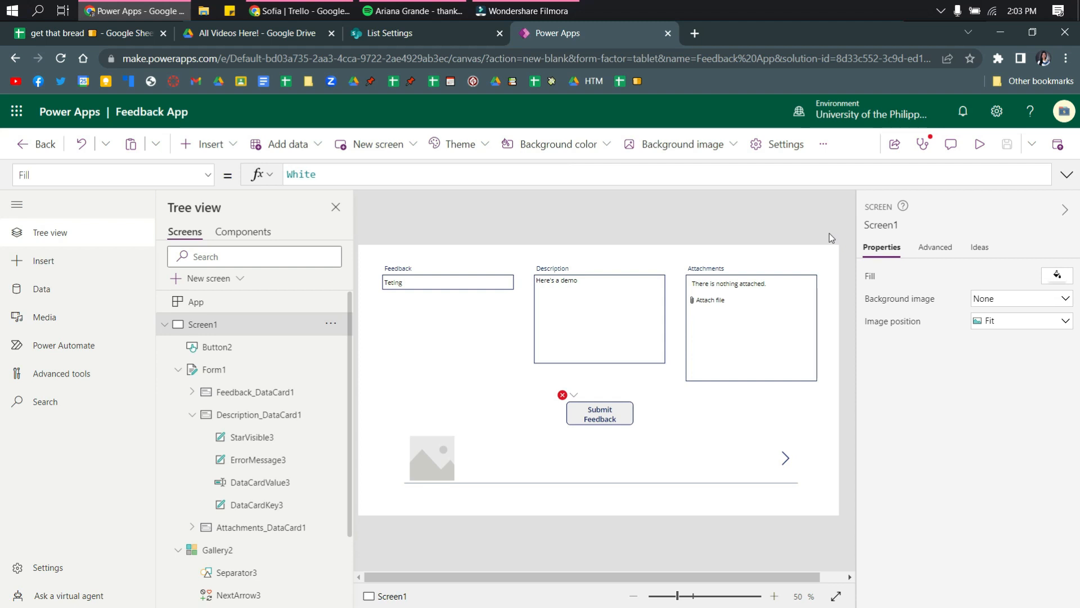
Leave the app editor with the changes saved and launch Feedback App from the list of apps
left_click(31, 144)
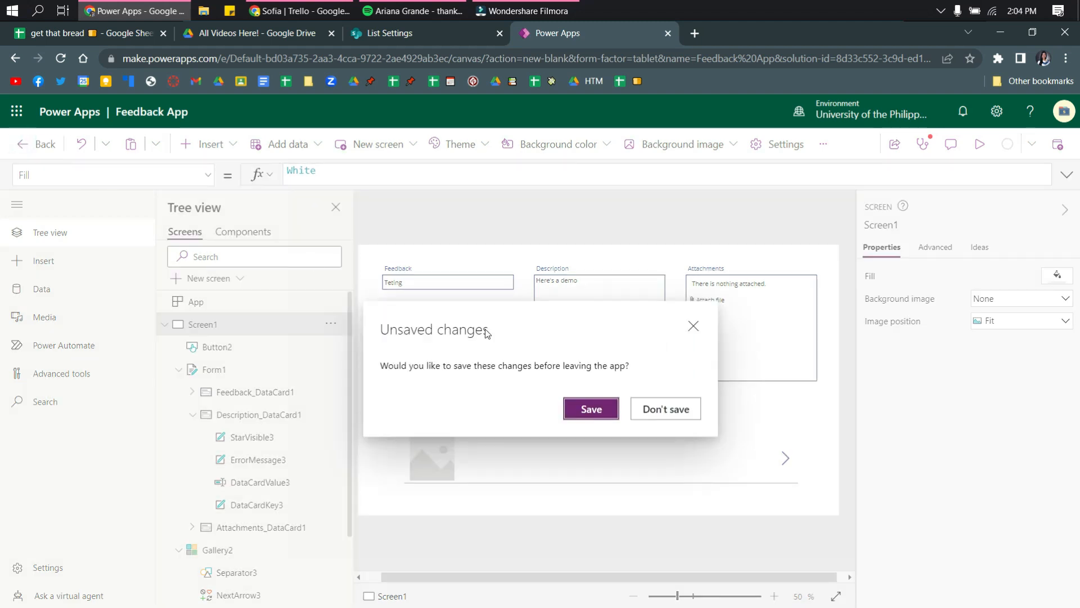
left_click(591, 409)
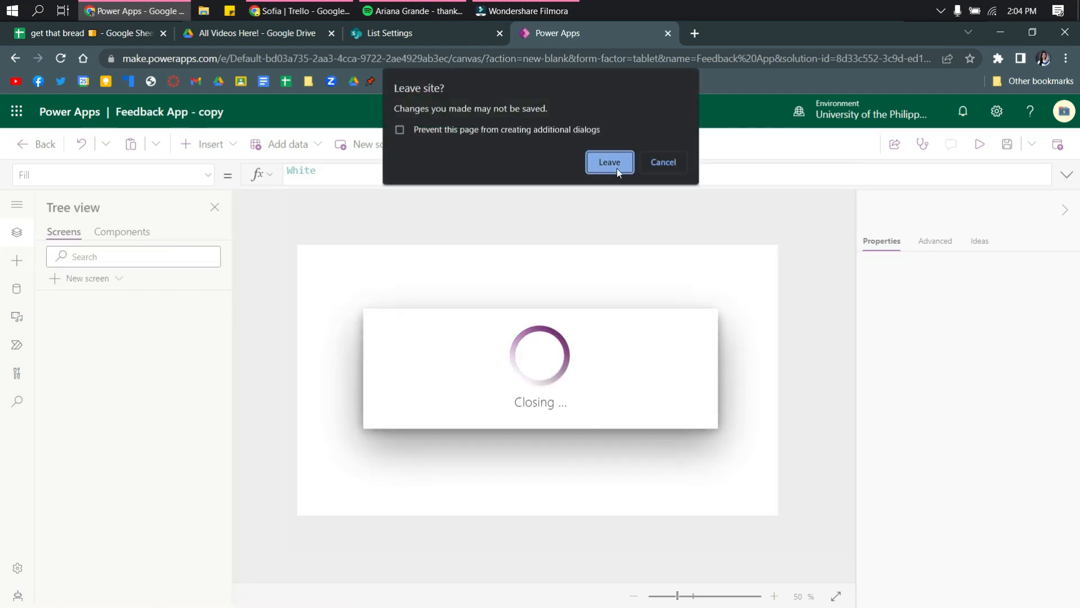
left_click(613, 167)
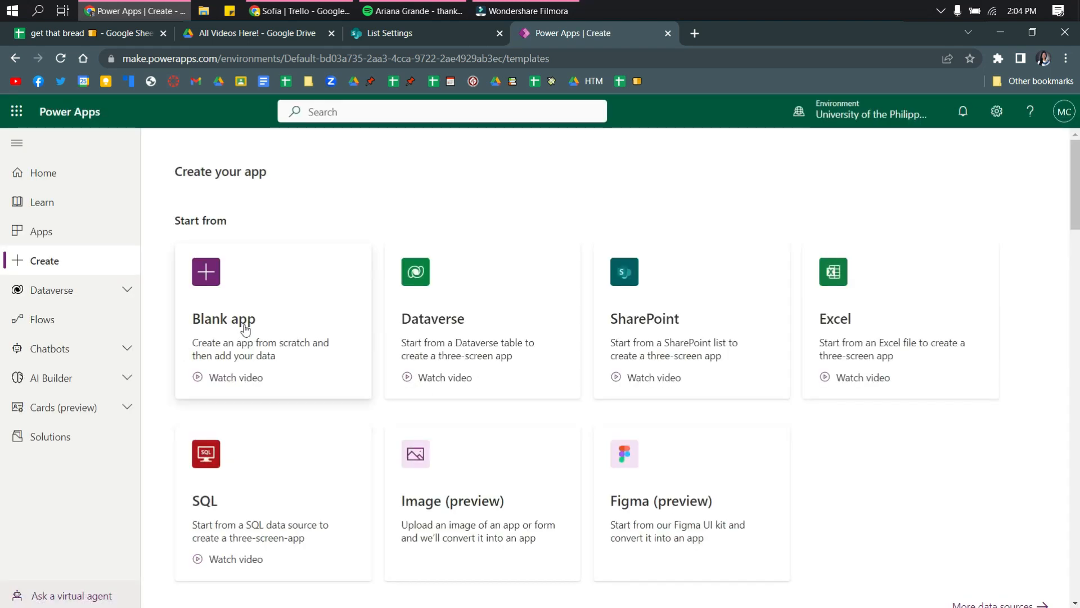
left_click(45, 183)
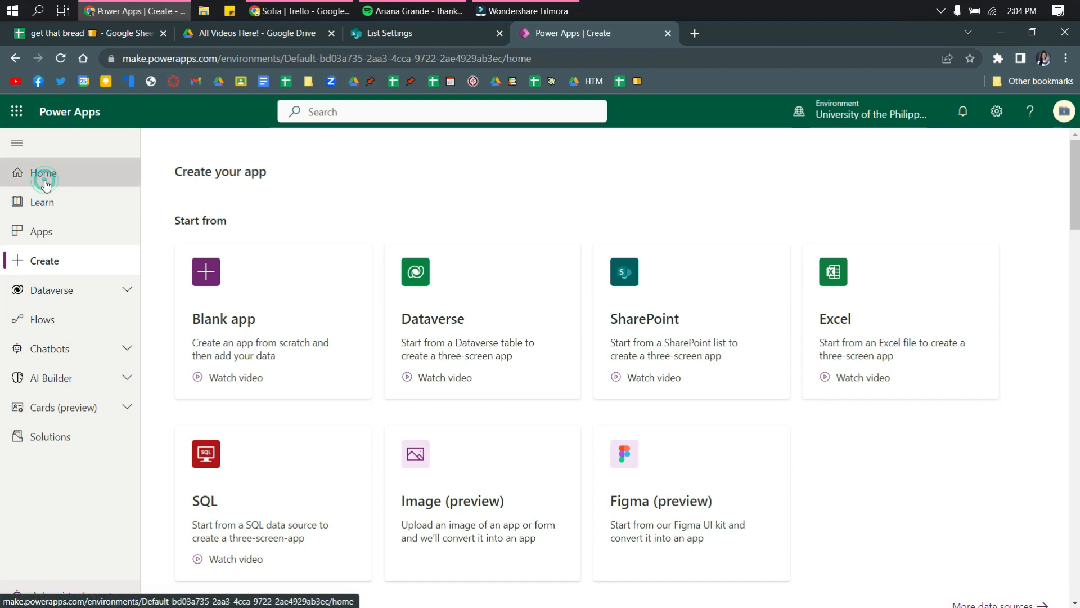
left_click(49, 232)
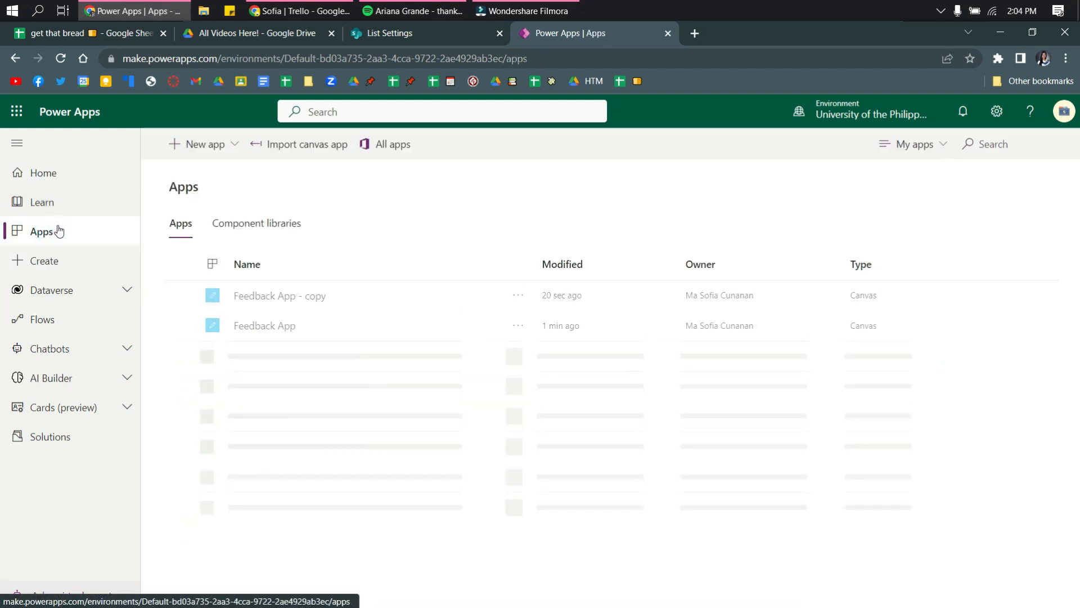
left_click(266, 326)
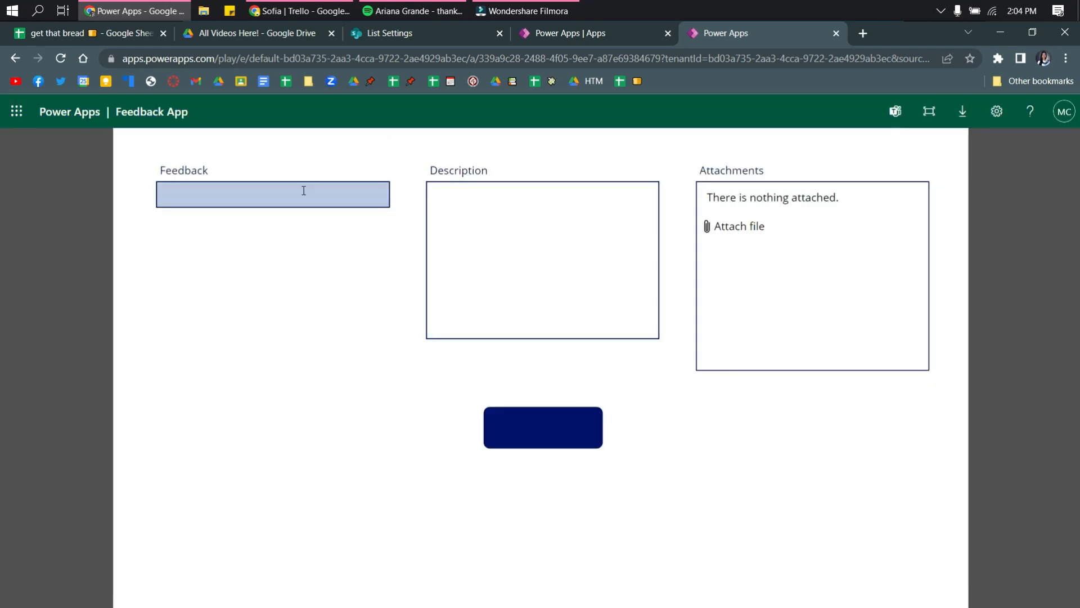
Enter "Testing" as the feedback, add a short demo description and submit the form
left_click(304, 191)
type("Testing")
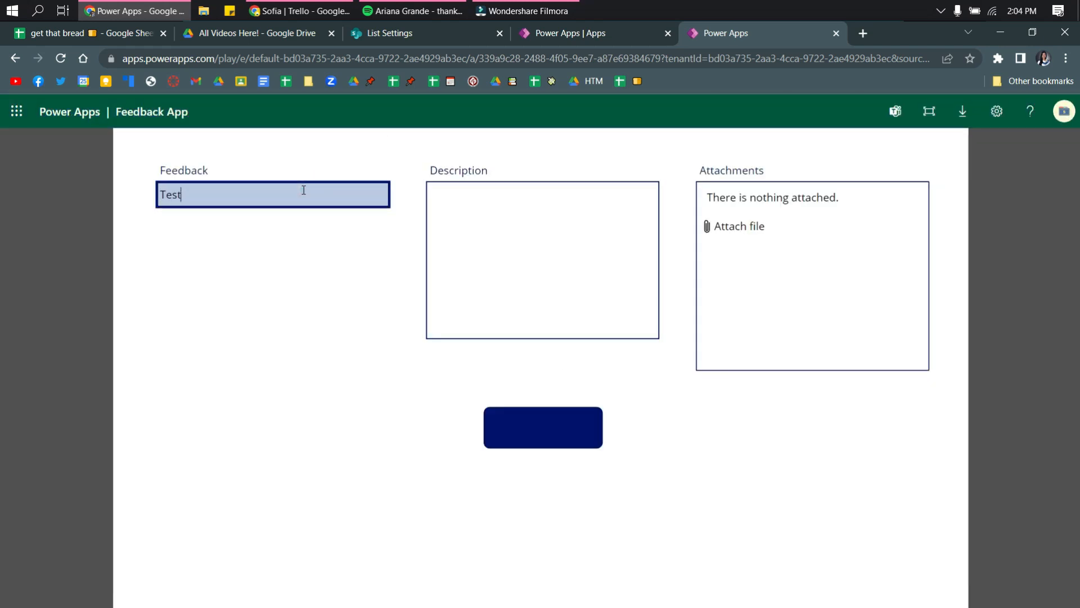
key("Tab")
type("Here's a dem")
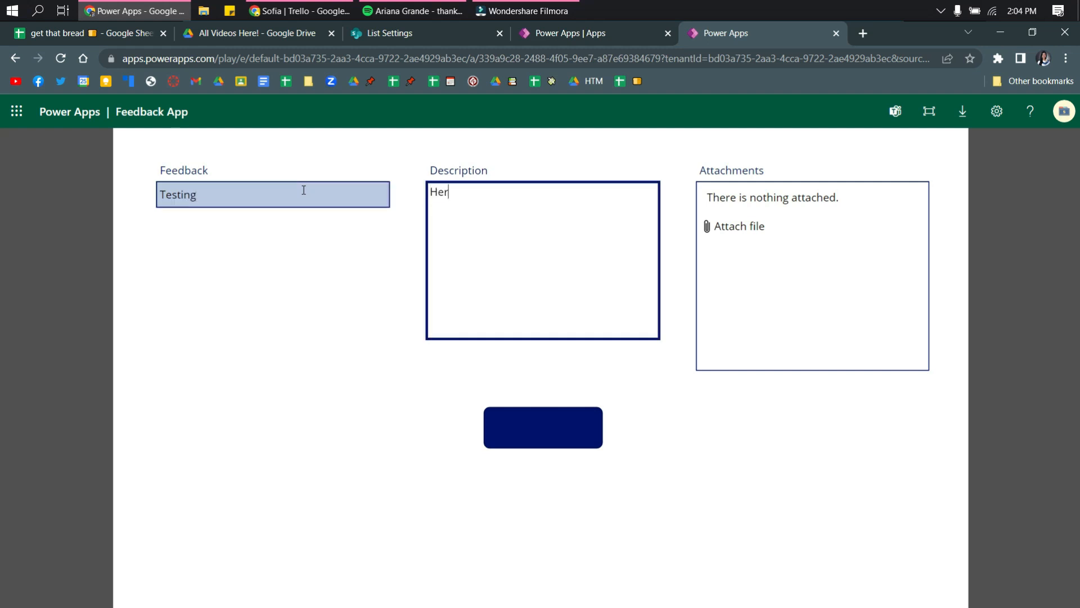
type("o")
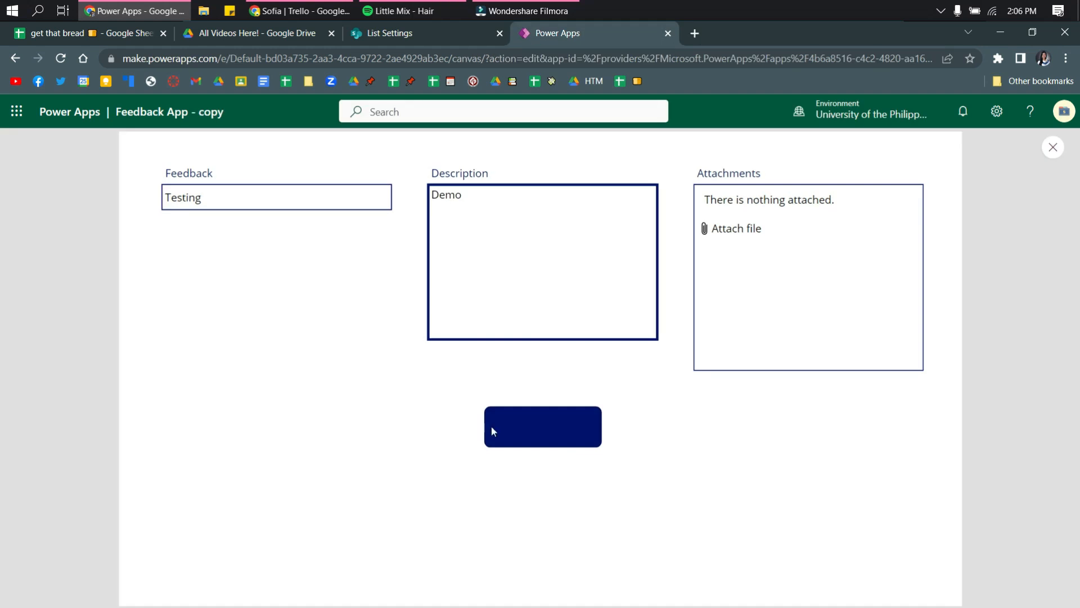
left_click(492, 431)
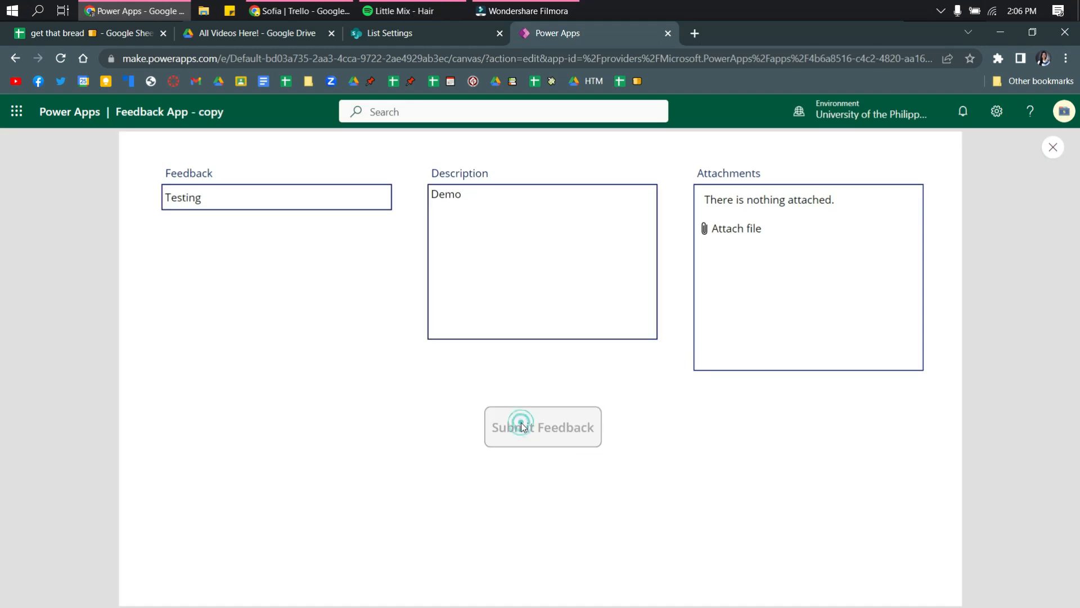